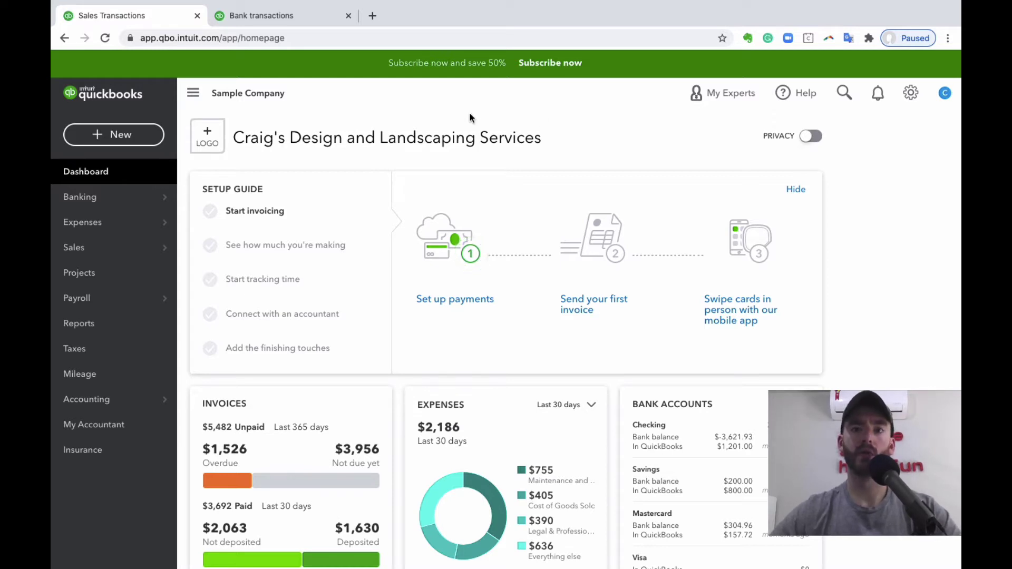
- Bring up the Bank transactions page listing the Mastercard account's 7 transactions for review
left_click(291, 20)
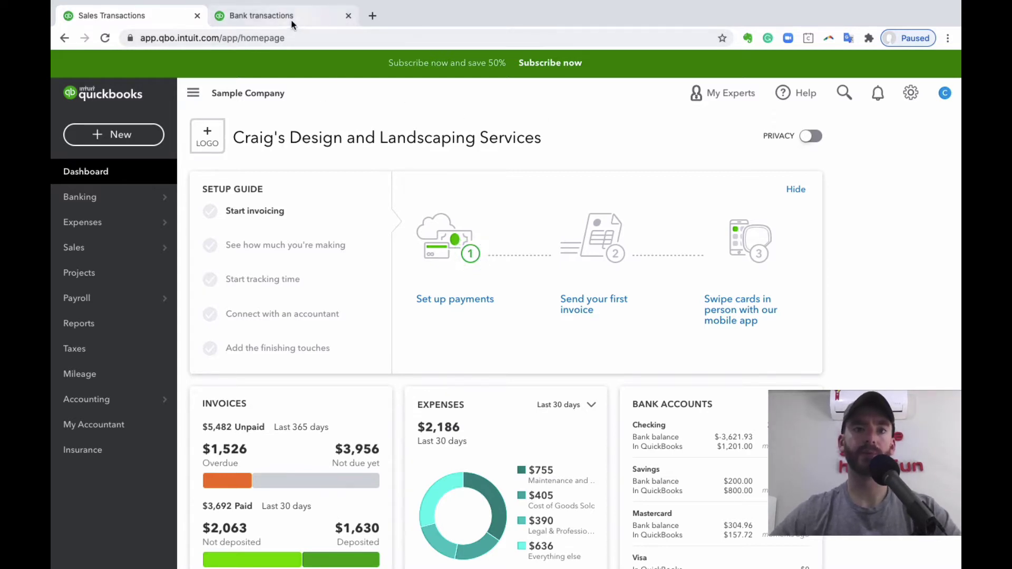
left_click(146, 20)
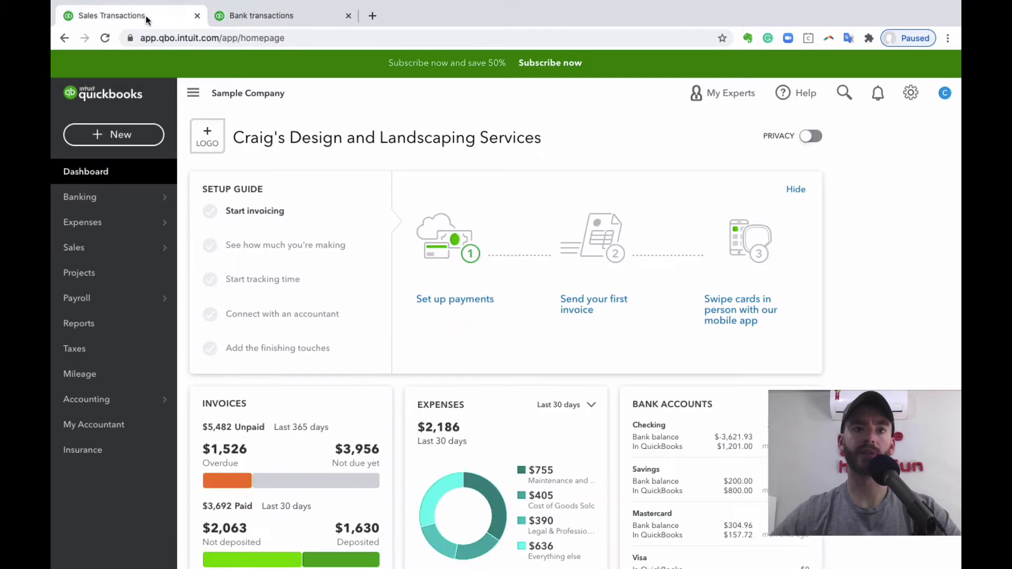
left_click(147, 144)
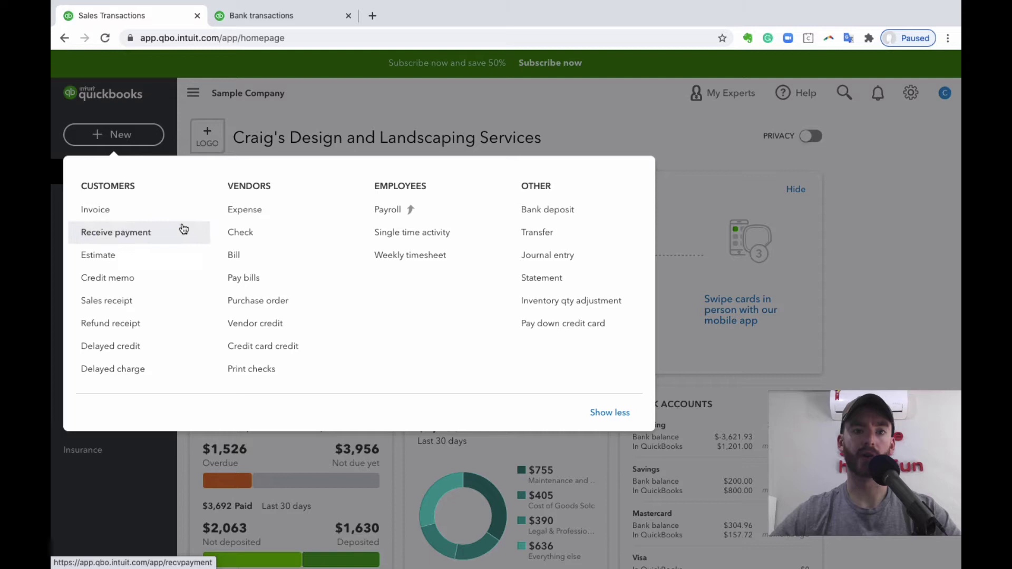
left_click(157, 103)
left_click(289, 16)
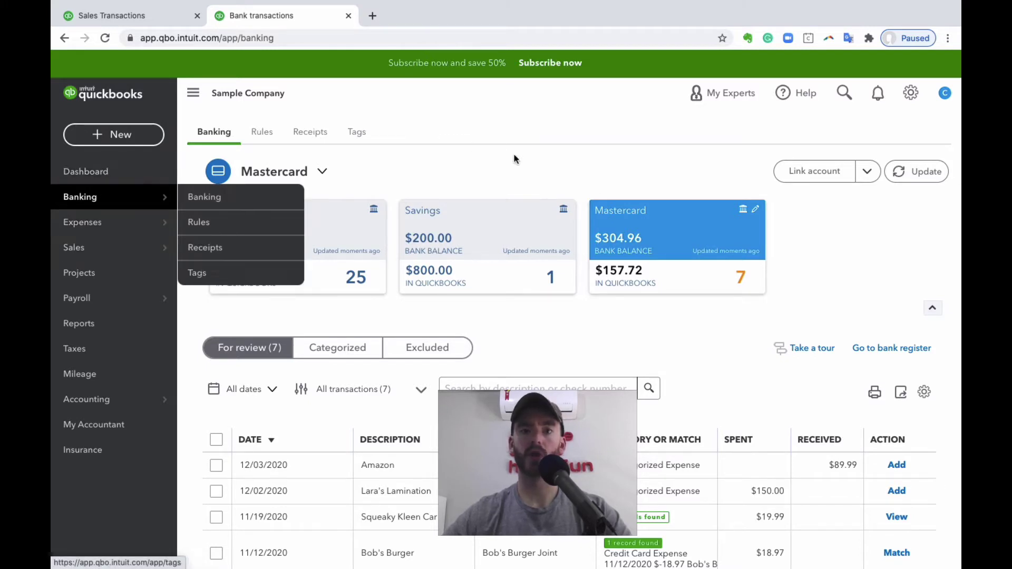
scroll(426, 169, "down", 2)
scroll(426, 168, "up", 2)
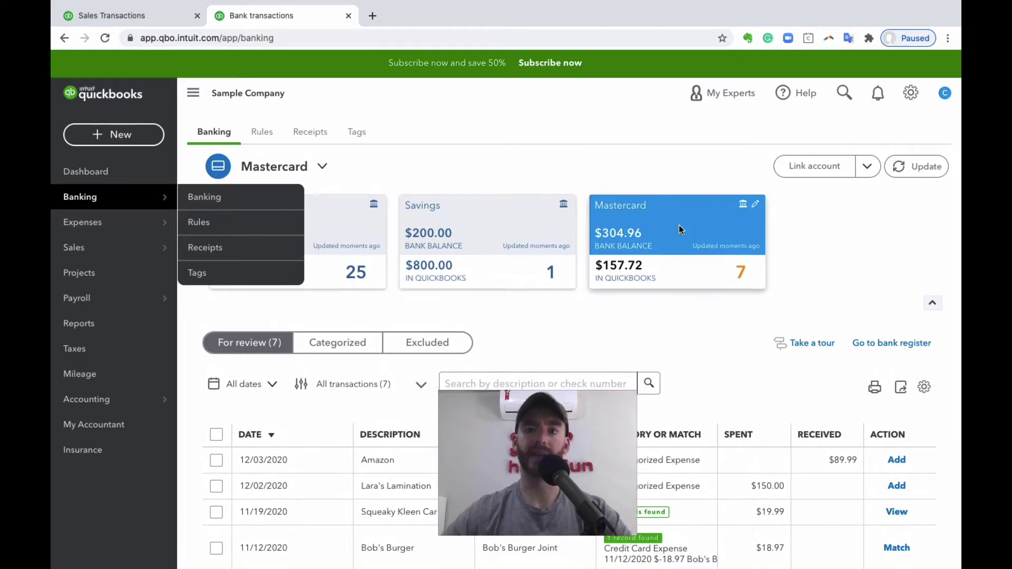
scroll(680, 230, "down", 2)
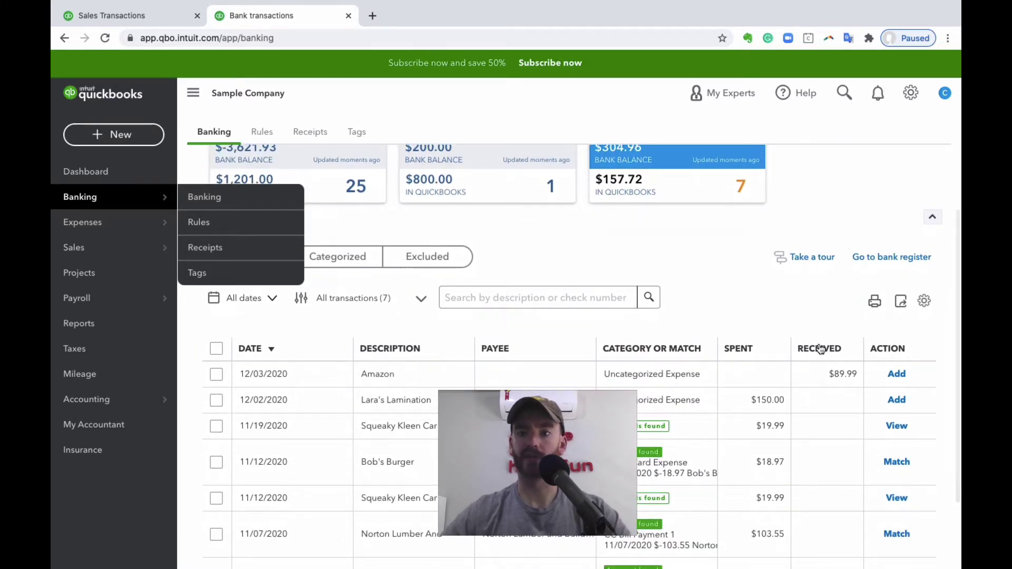
scroll(819, 348, "down", 1)
scroll(819, 348, "down", 2)
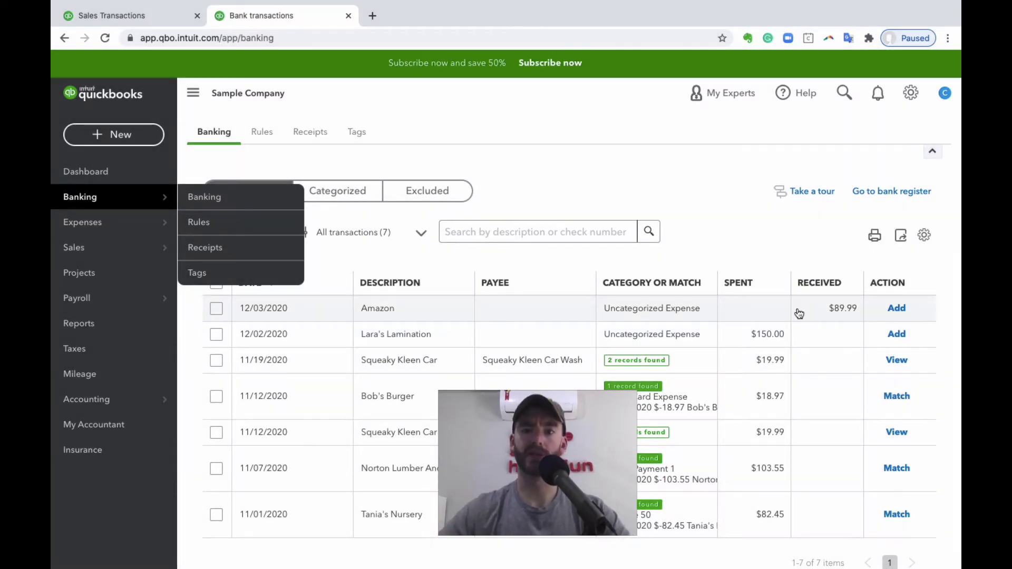
scroll(705, 251, "down", 1)
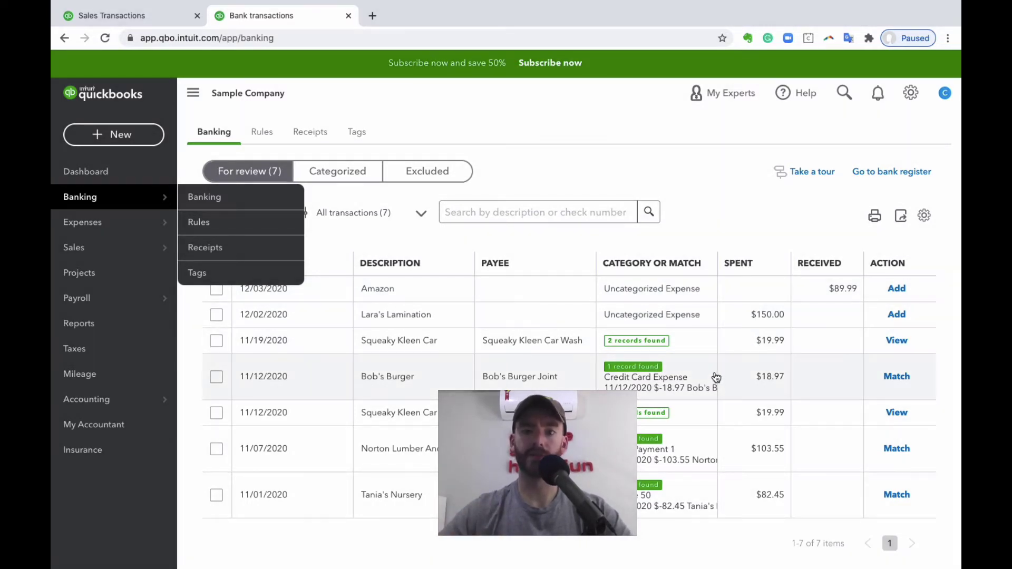
scroll(716, 377, "down", 1)
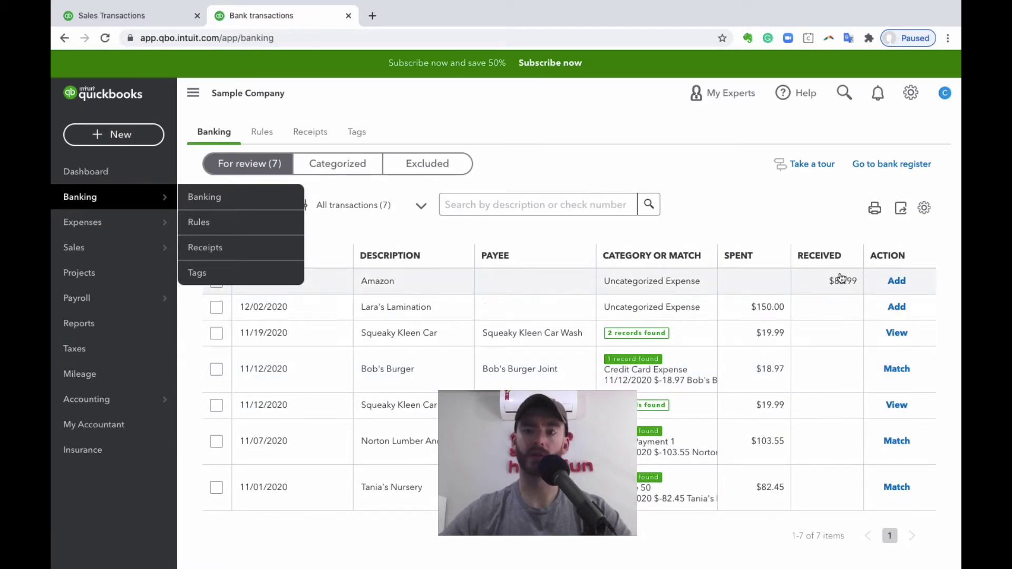
scroll(590, 280, "up", 2)
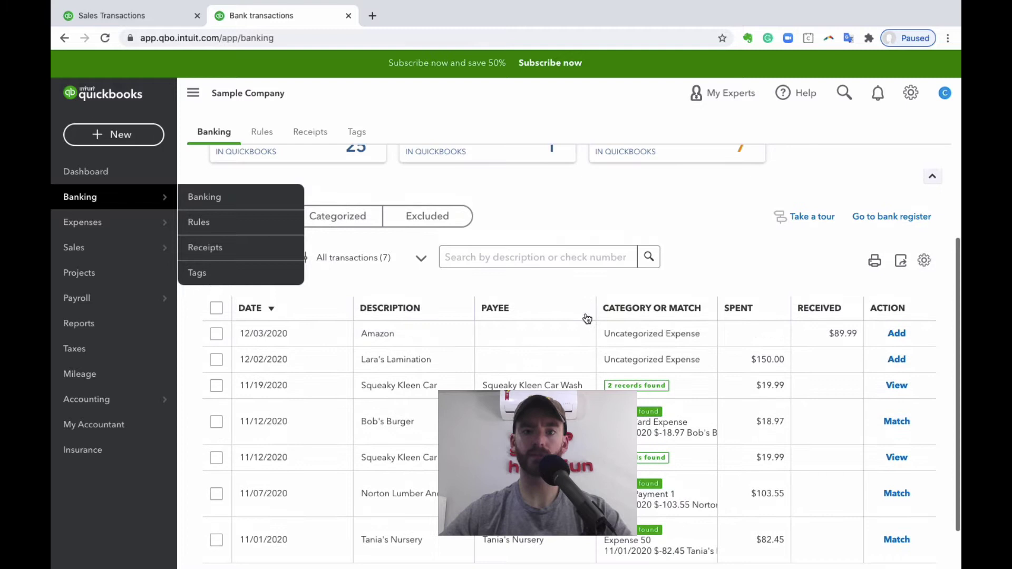
- Expand the Amazon $89.99 entry's Categorize panel, then return to the Craig's Design and Landscaping dashboard
left_click(546, 339)
left_click(546, 339)
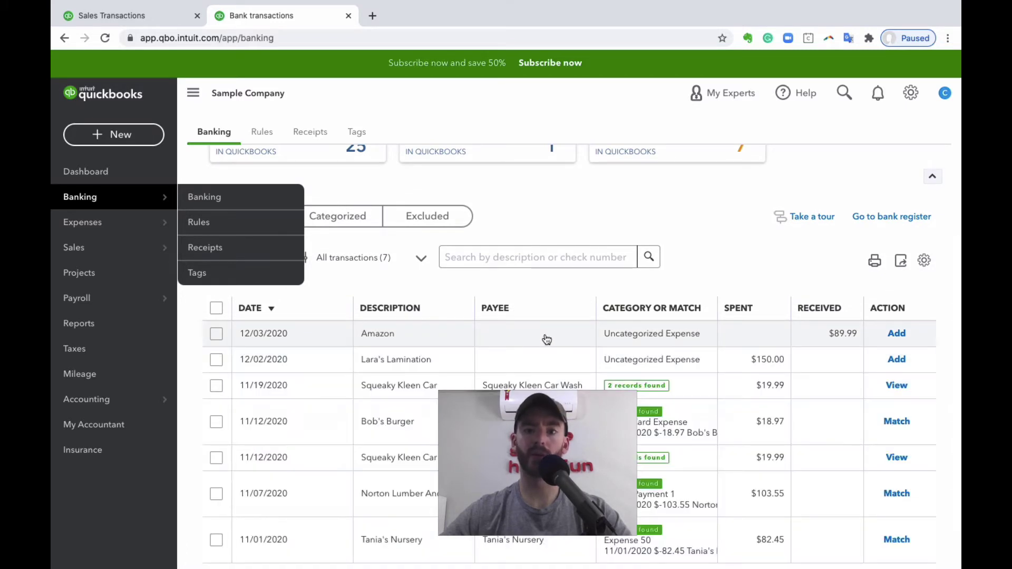
left_click(546, 339)
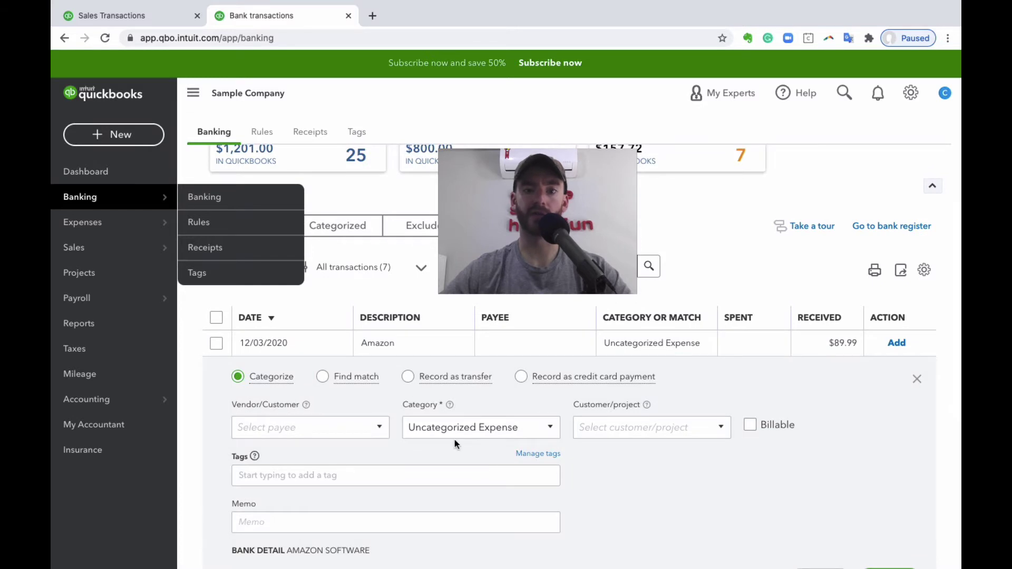
scroll(692, 442, "down", 2)
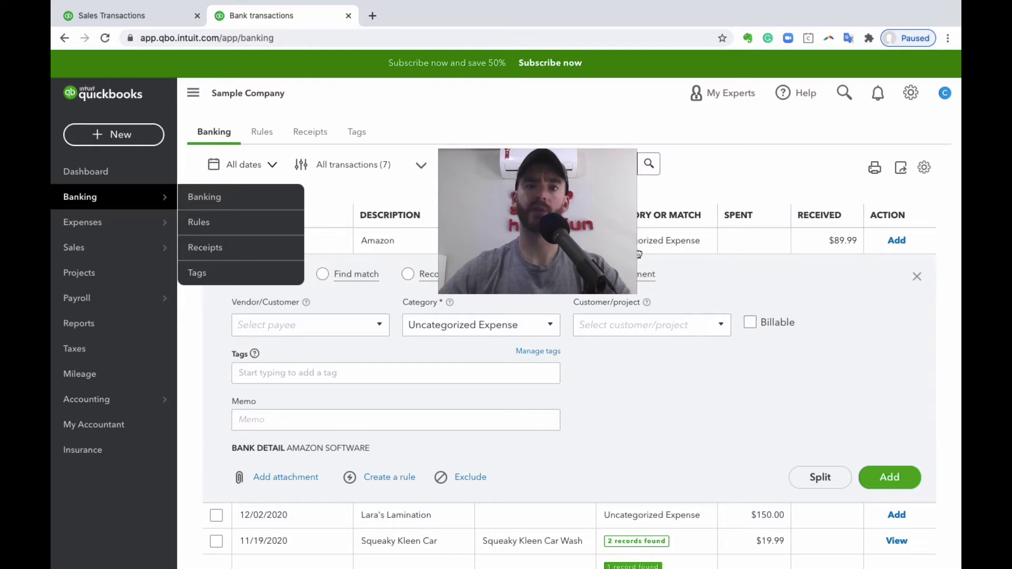
left_click(151, 20)
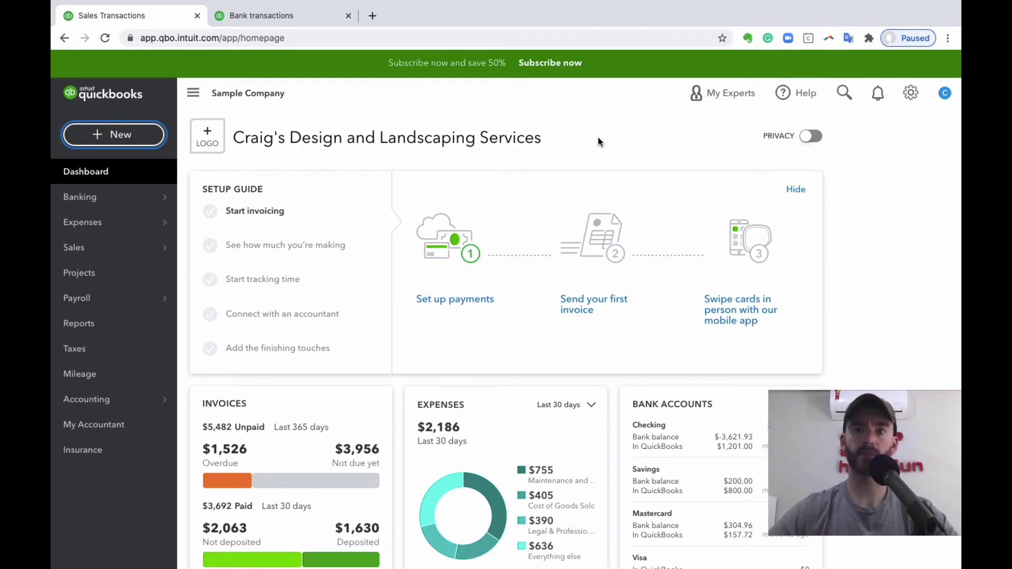
- Create a blank Credit card credit from + New, set to the Mastercard account
left_click(154, 147)
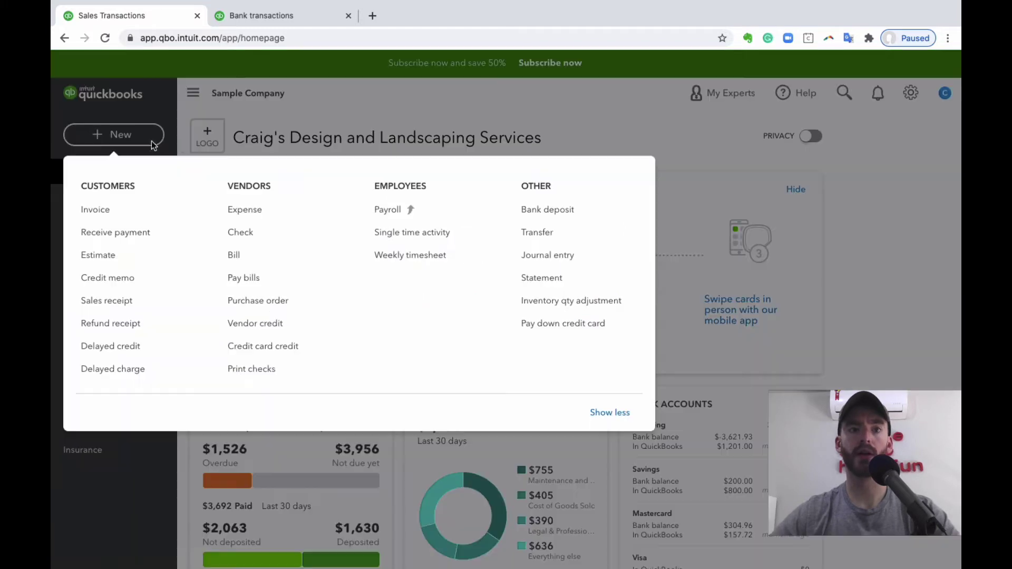
left_click(312, 346)
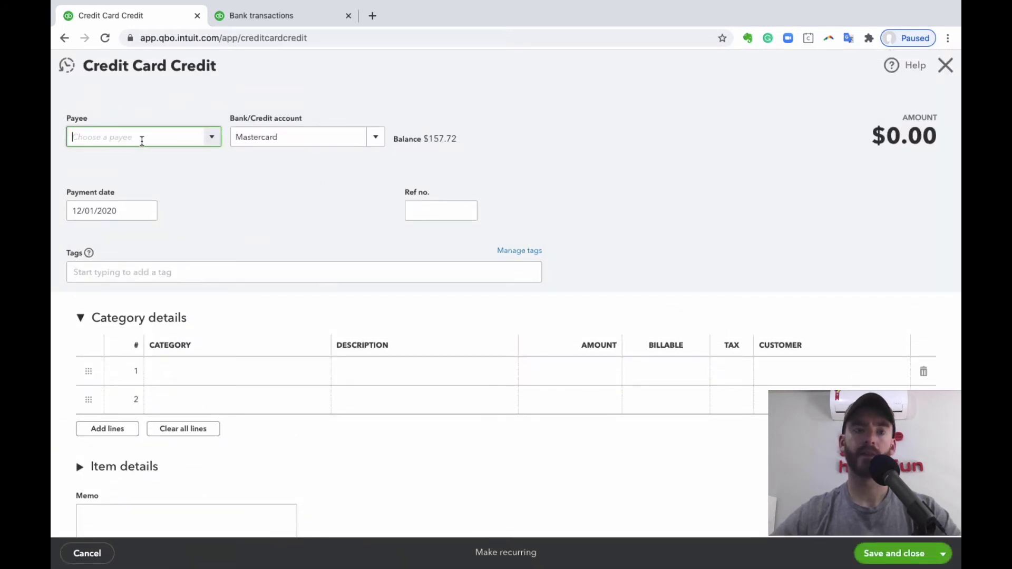
left_click(158, 136)
left_click(185, 115)
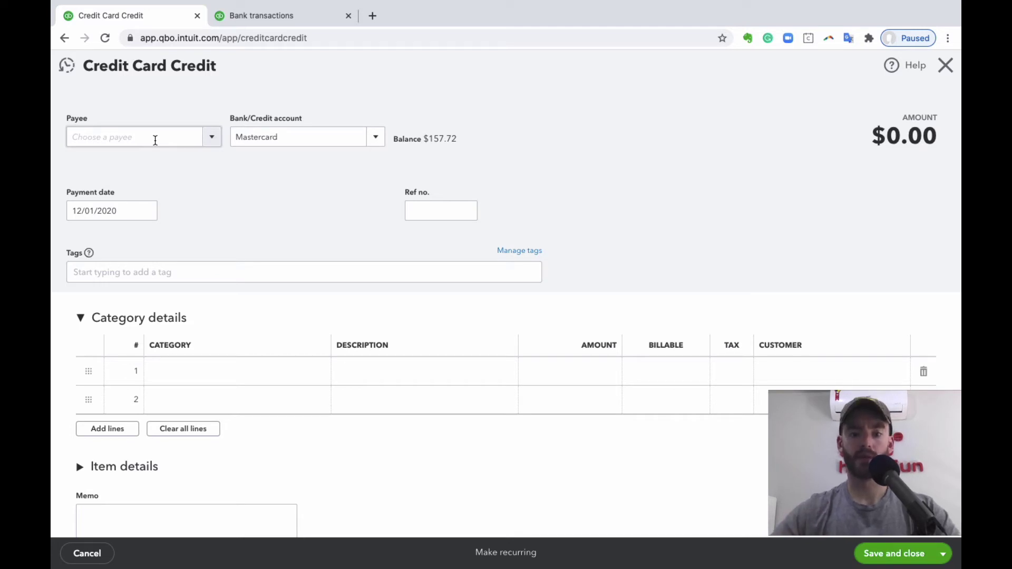
- Check the Bank/Credit account list on the blank credit and keep Mastercard selected
left_click(155, 140)
type("Amz")
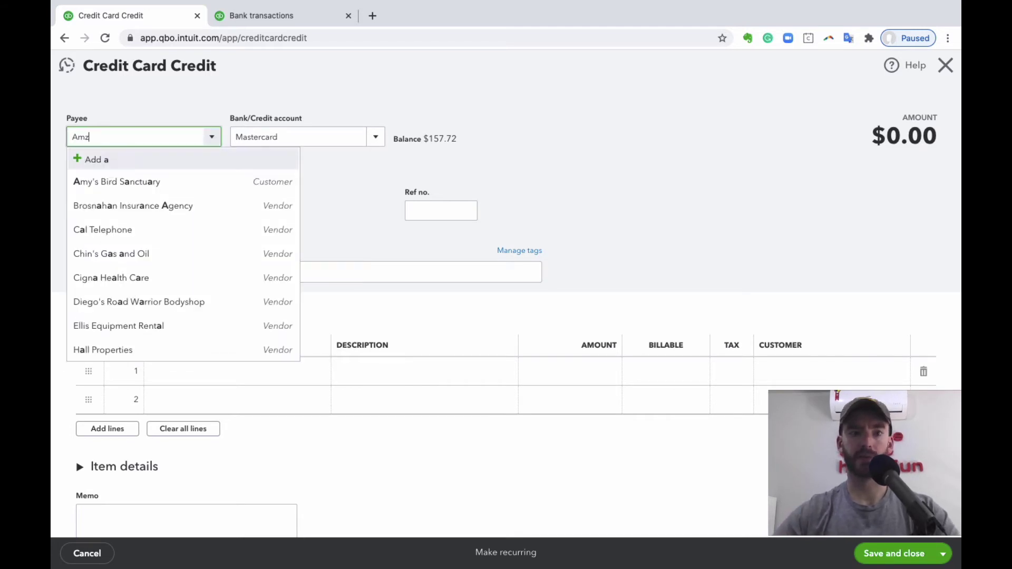
key("BackSpace")
key("BackSpace")
key("BackSpace")
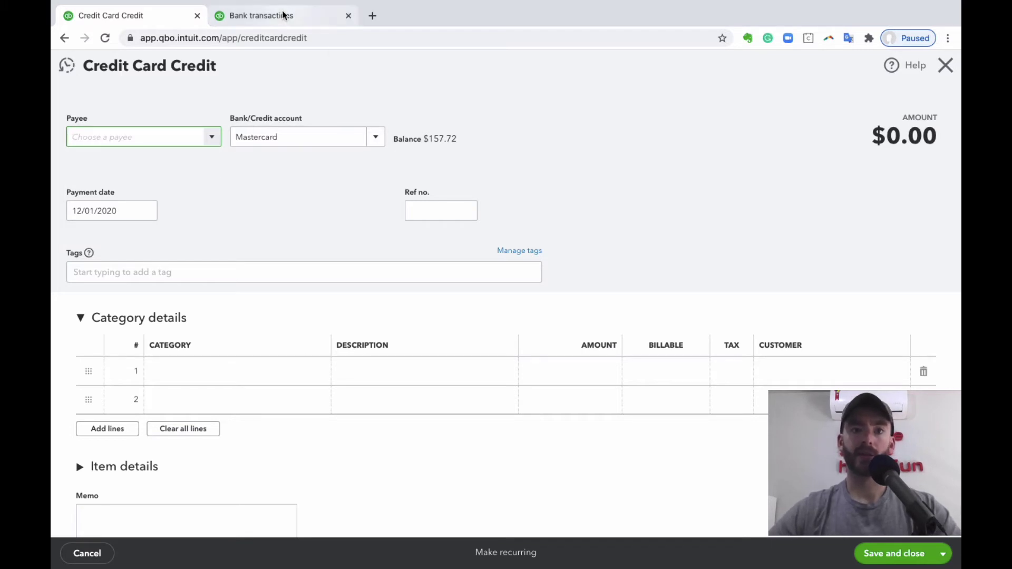
left_click(378, 143)
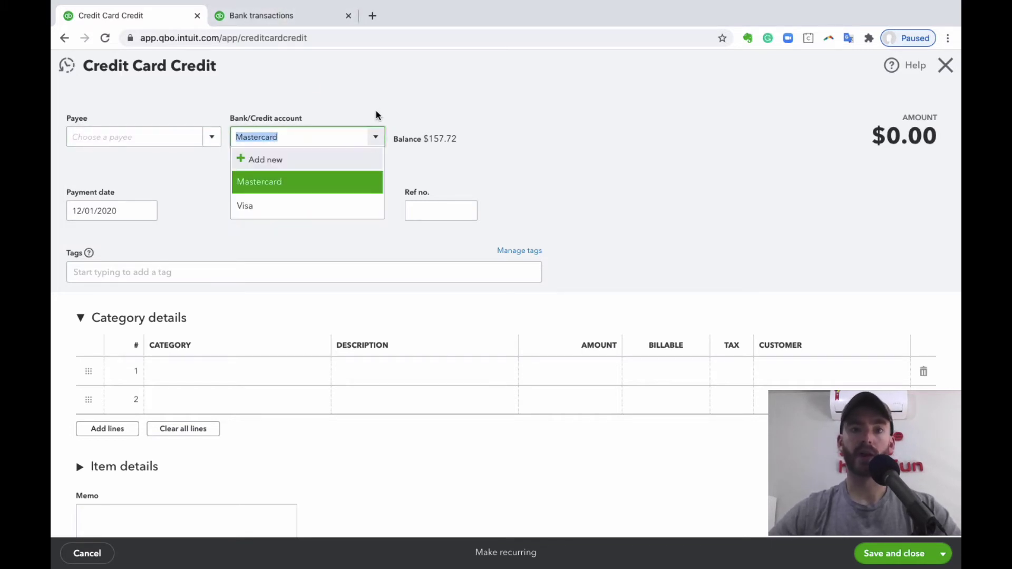
key("Escape")
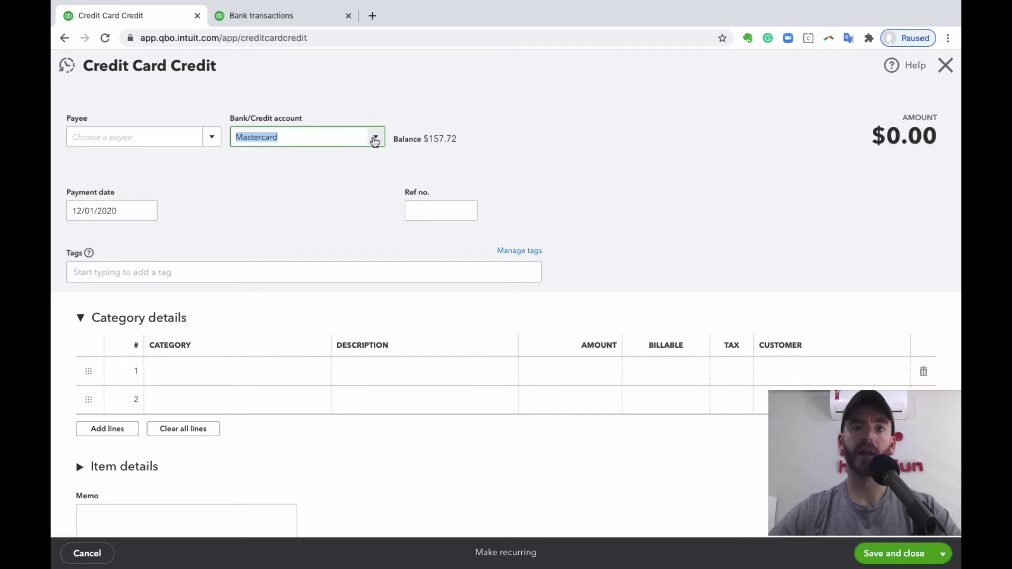
left_click(375, 141)
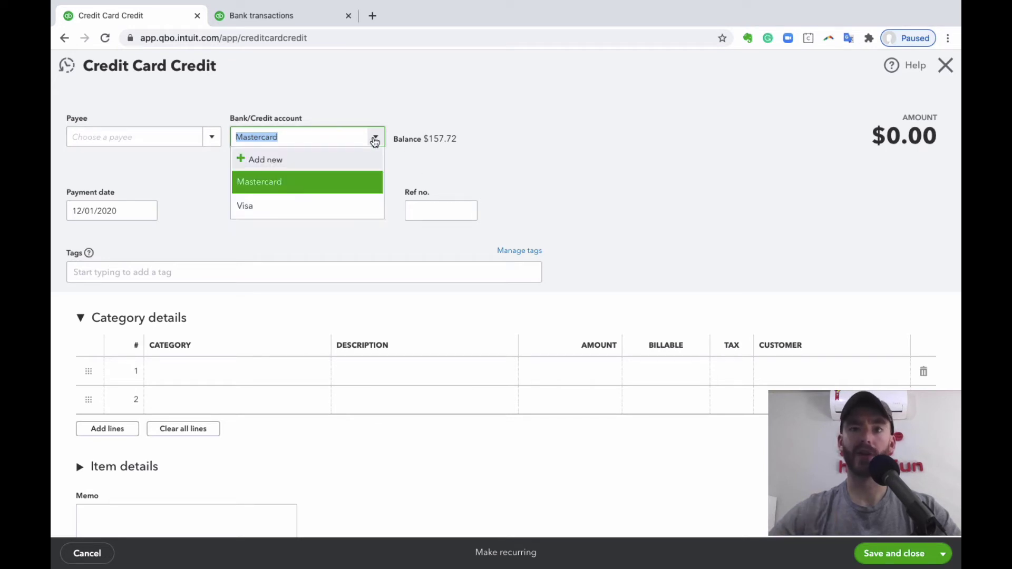
key("Escape")
- Glance at the bank feed, then come back and confirm Mastercard in the account list
left_click(288, 19)
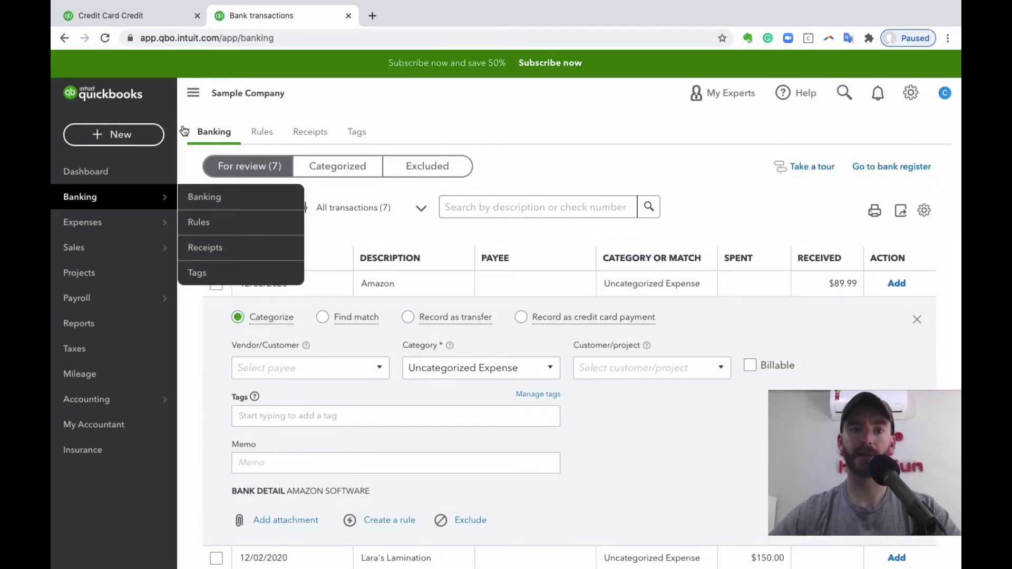
left_click(122, 136)
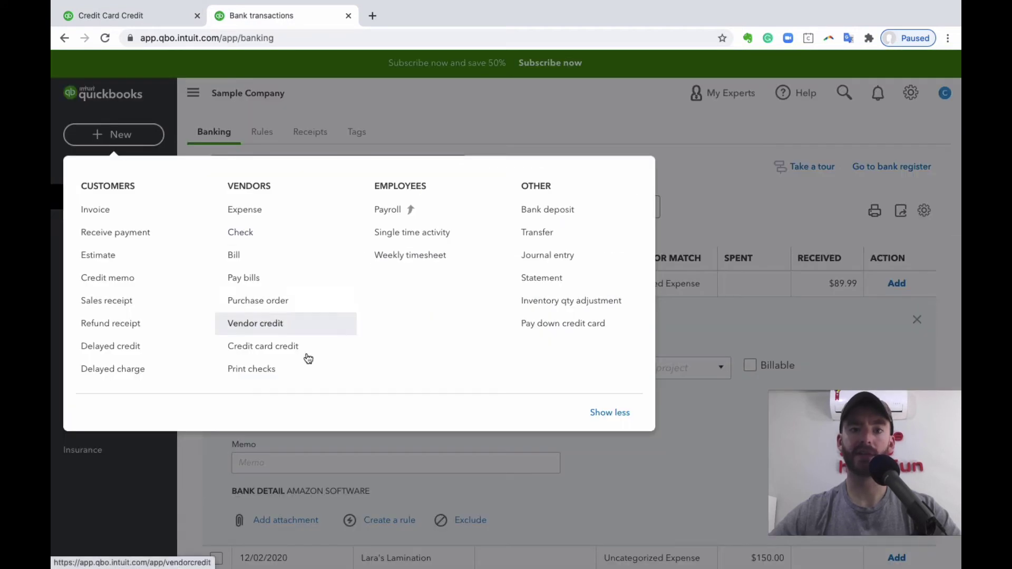
left_click(136, 15)
left_click(374, 139)
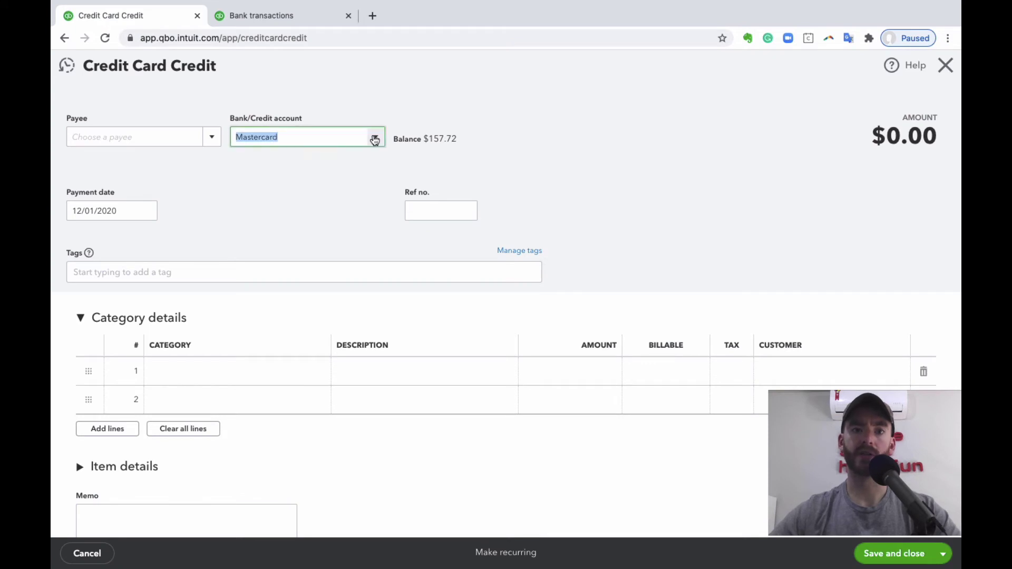
left_click(375, 138)
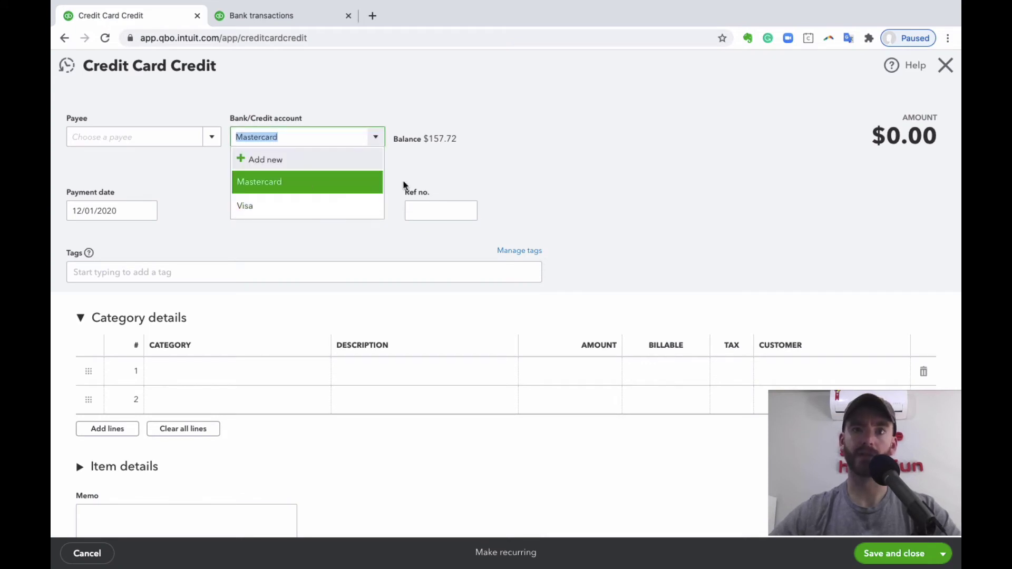
left_click(163, 139)
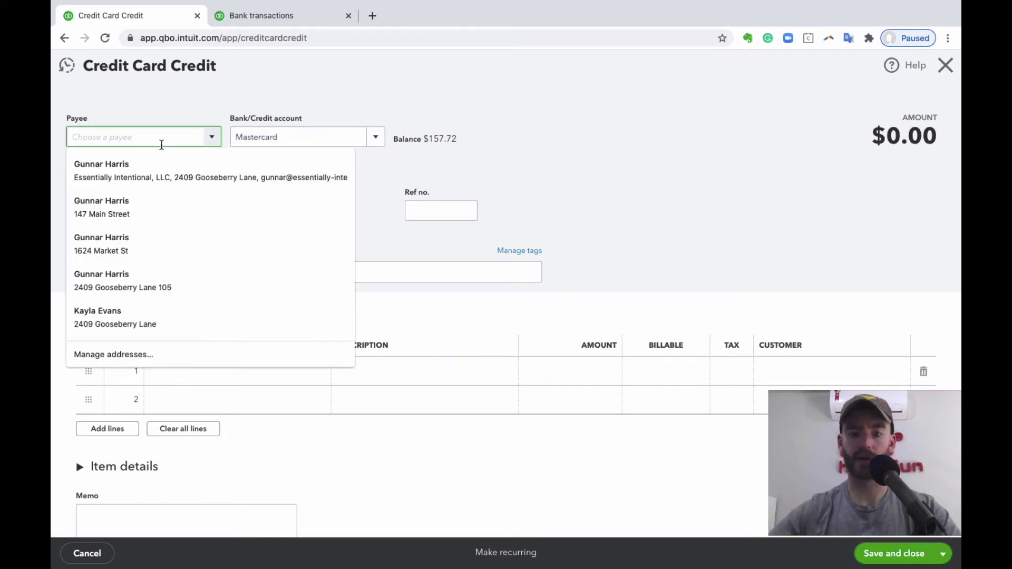
- Set the credit's payee to Amazon
type("M")
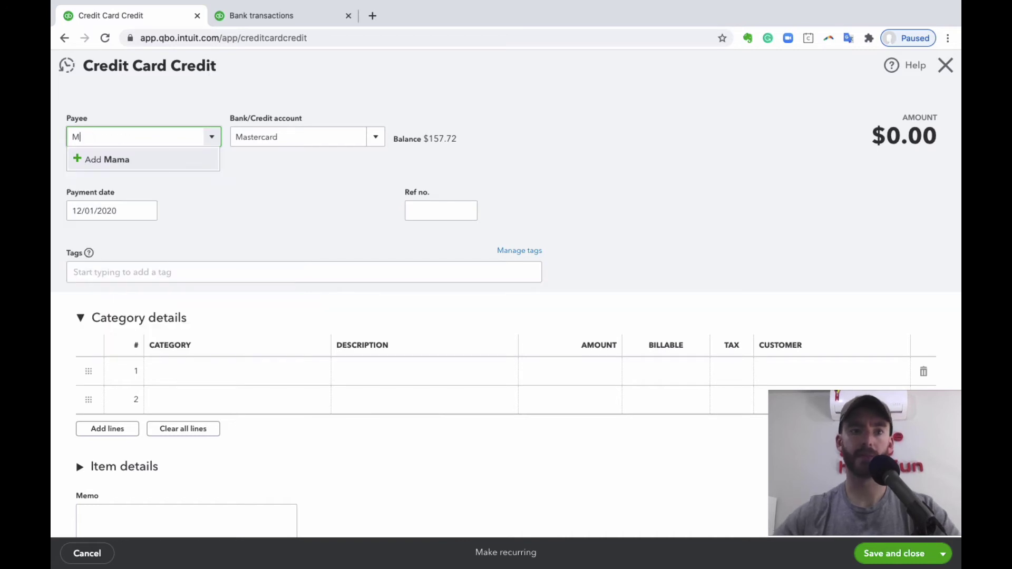
key("BackSpace")
type("Amazon")
left_click(183, 188)
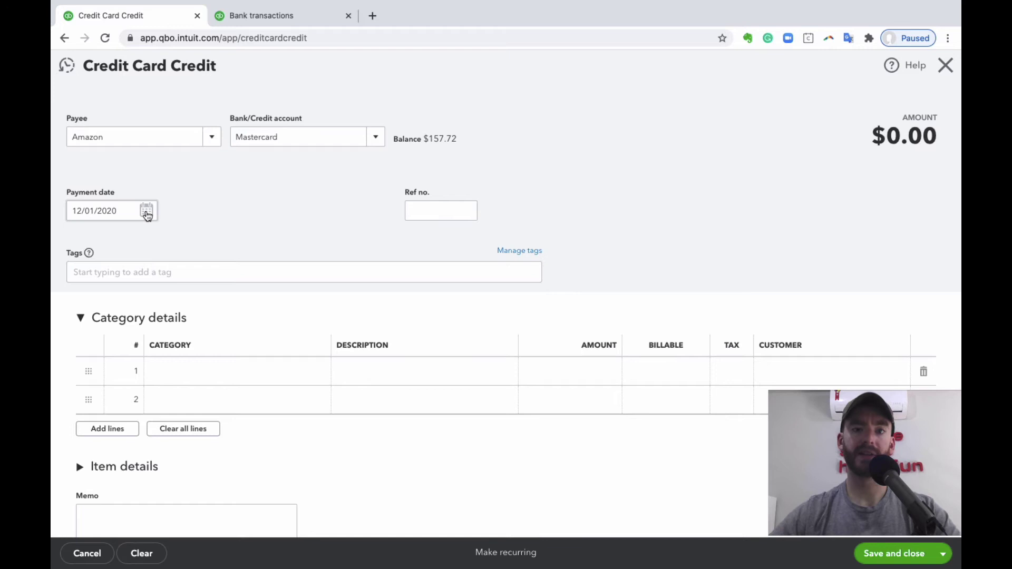
- Set the payment date to 12/03/2020 after checking the Amazon entry in the bank feed
left_click(147, 215)
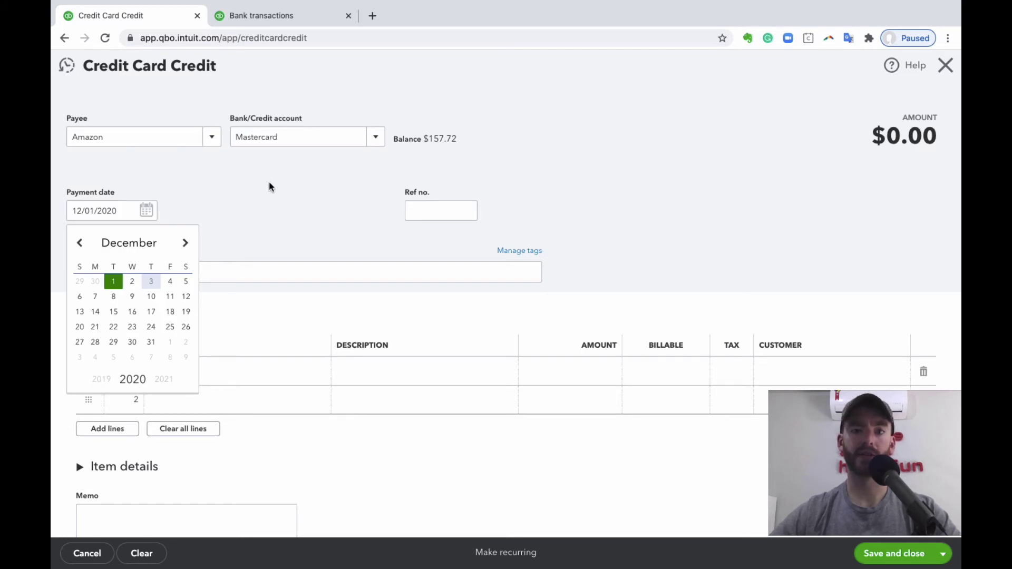
left_click(279, 193)
scroll(303, 203, "down", 1)
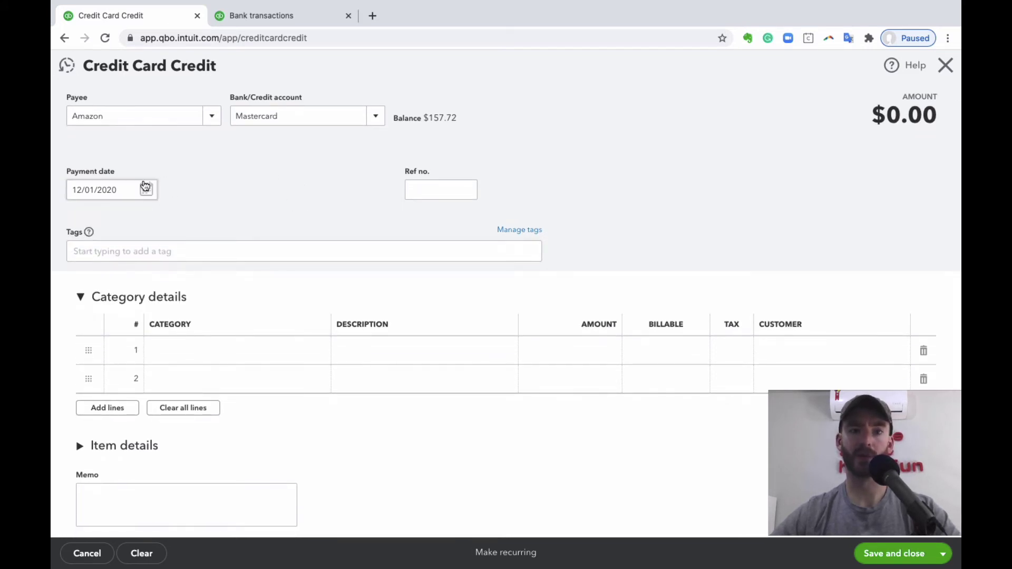
left_click(146, 193)
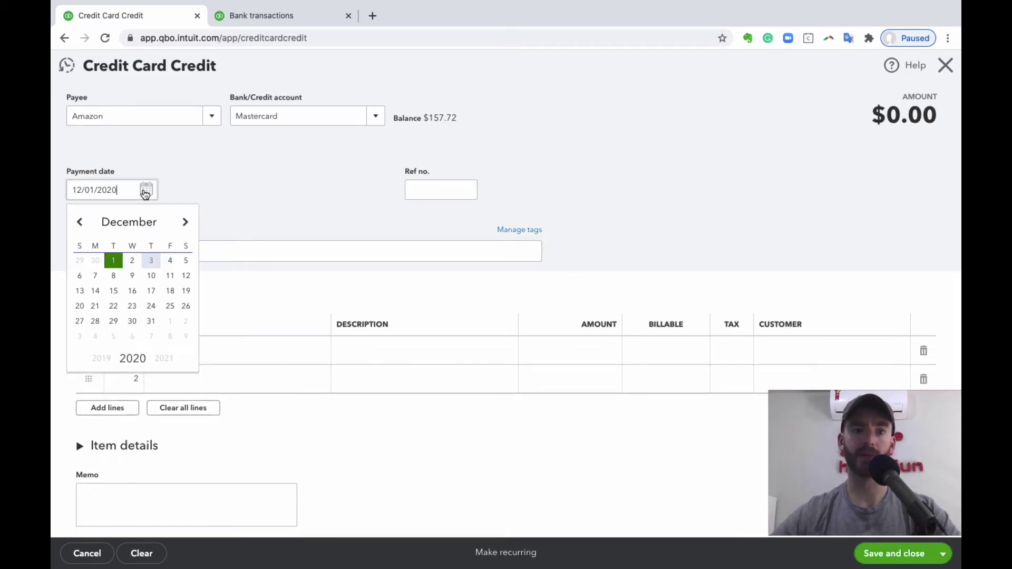
left_click(262, 15)
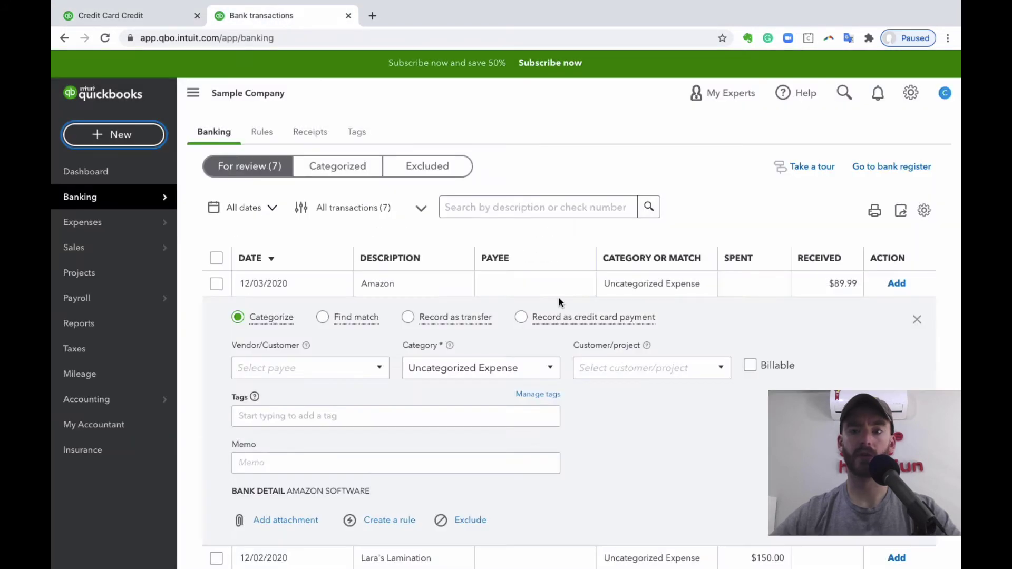
left_click(157, 14)
left_click(147, 191)
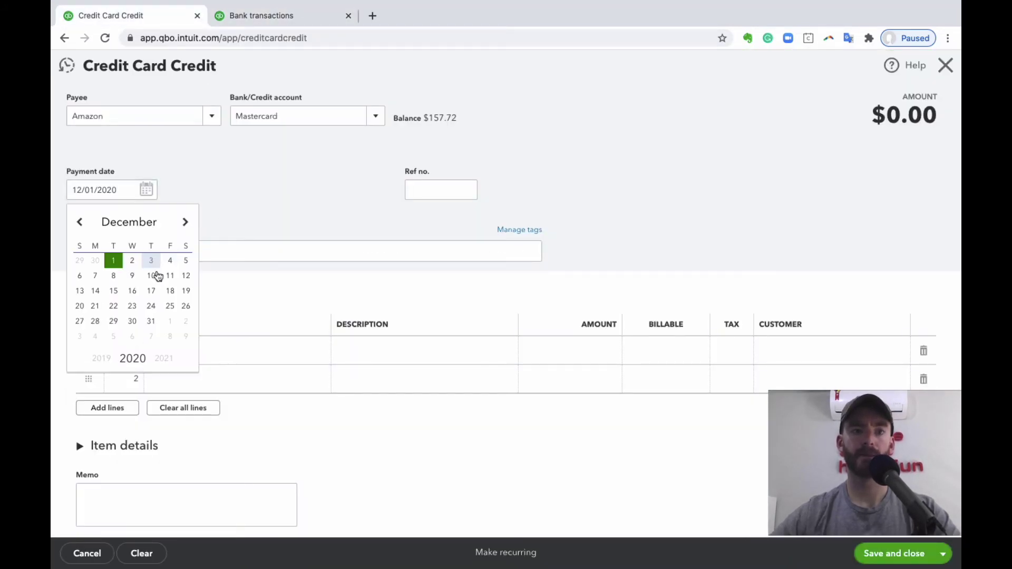
left_click(152, 261)
- Enter 123 as the Ref no. and move down to category line 1
left_click(459, 190)
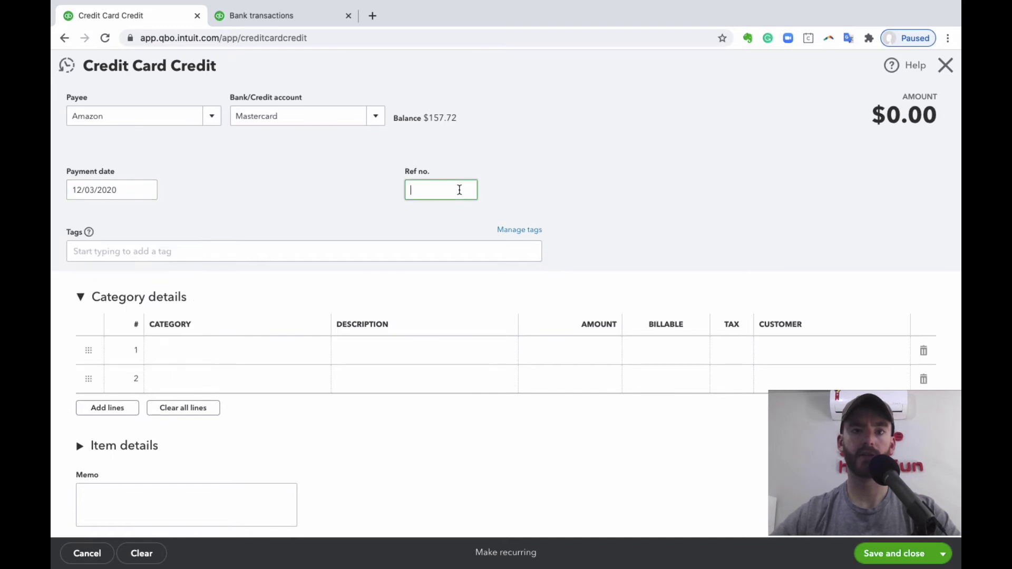
left_click(619, 134)
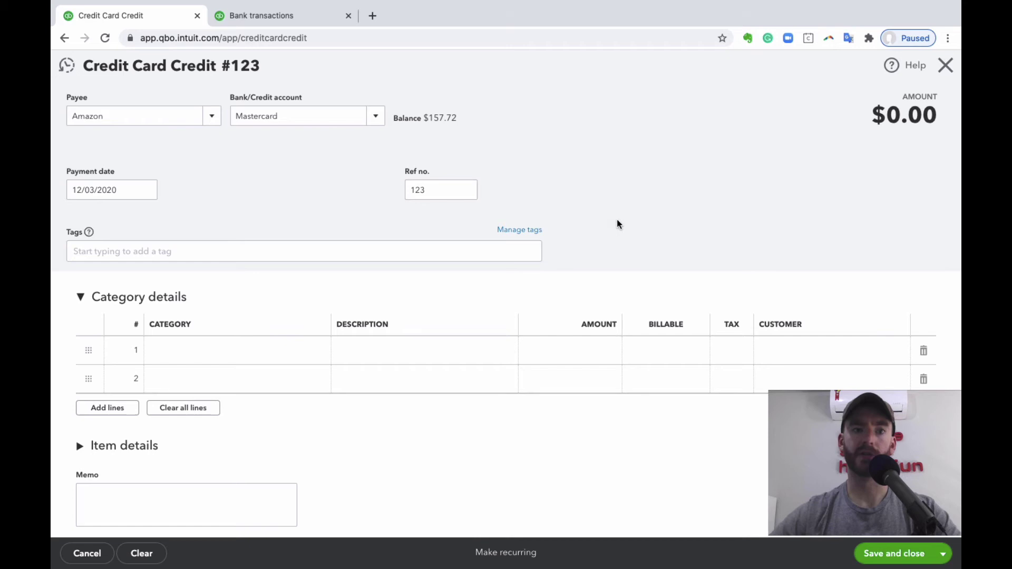
scroll(618, 222, "down", 3)
left_click(233, 267)
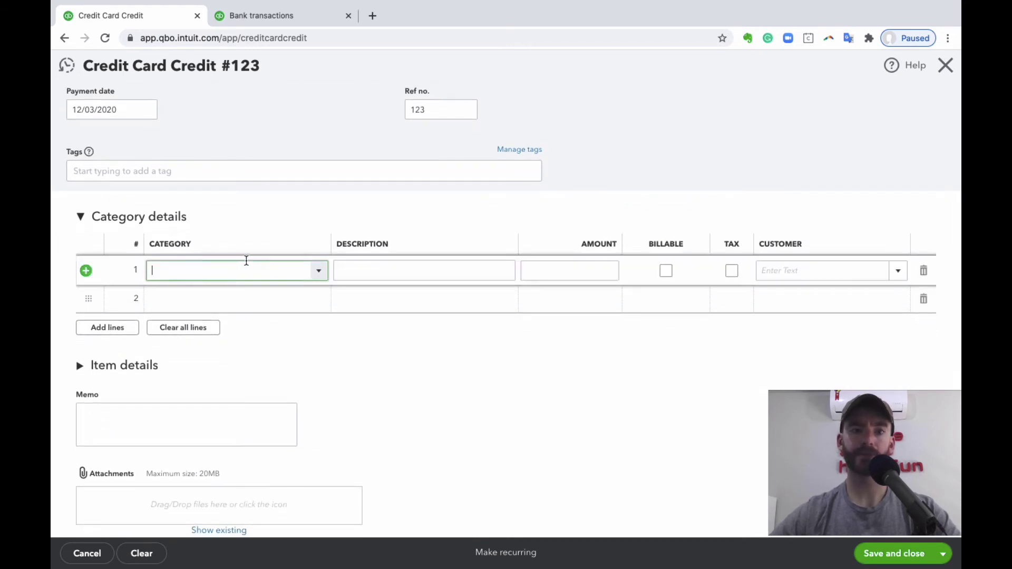
scroll(265, 260, "down", 1)
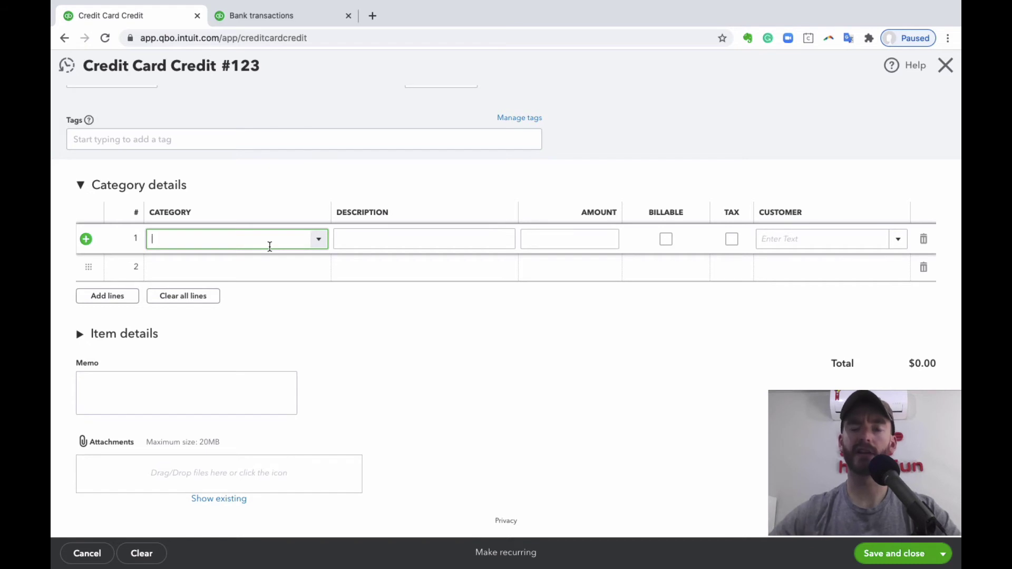
- Open the Vendors list in the other tab and view Amazon's details, showing no transactions
left_click(282, 17)
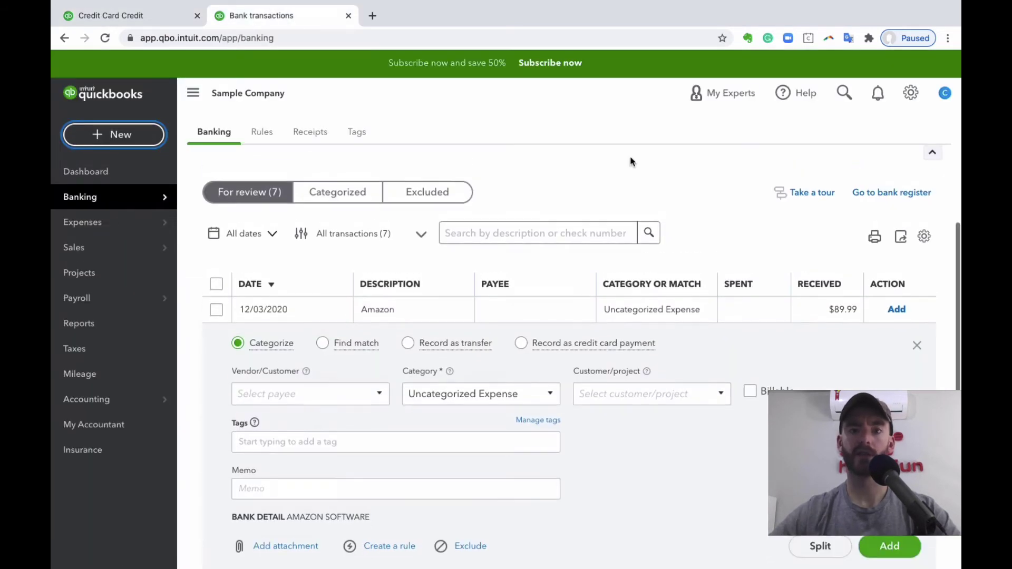
mouse_move(158, 222)
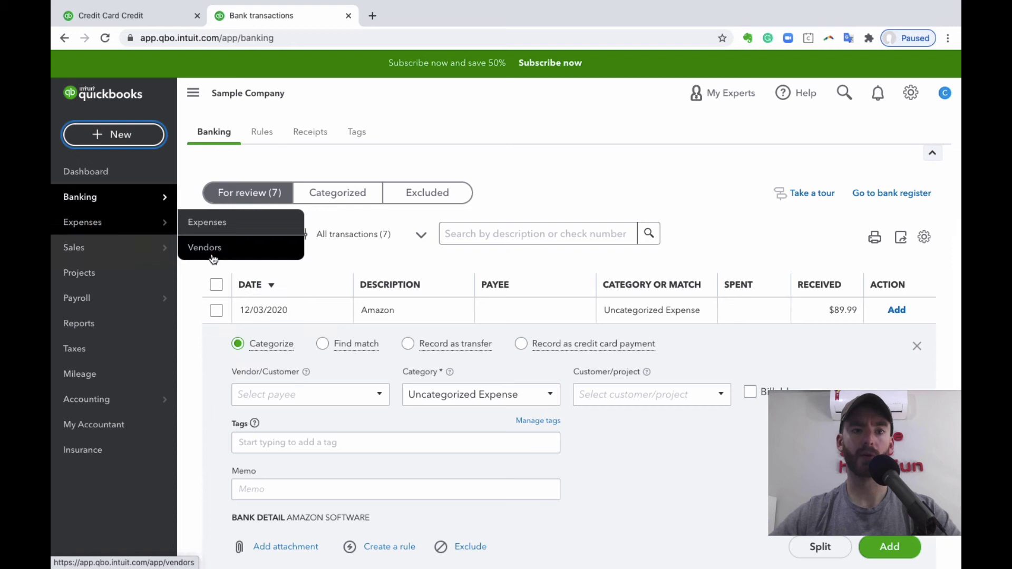
left_click(213, 258)
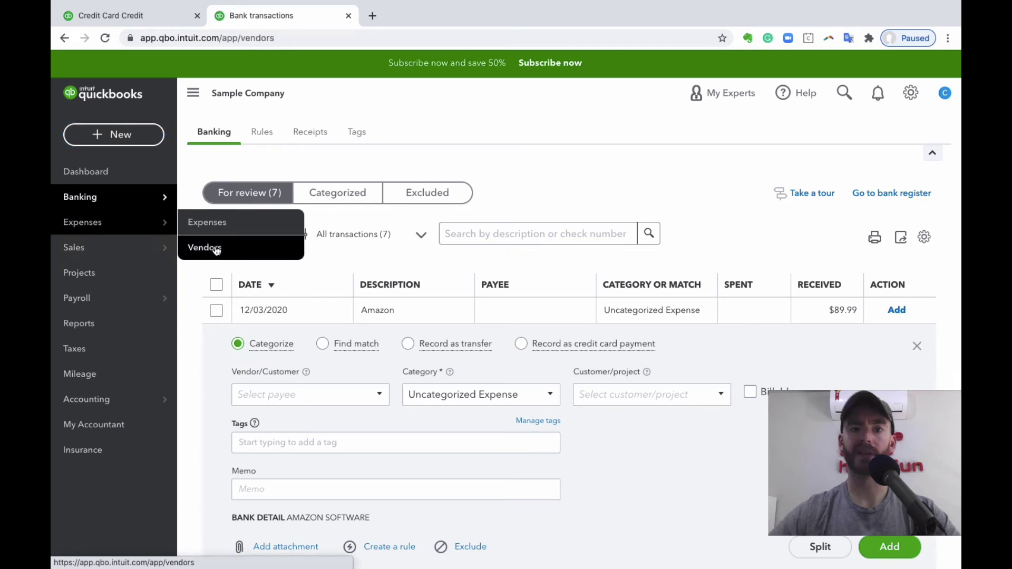
left_click(153, 17)
left_click(266, 16)
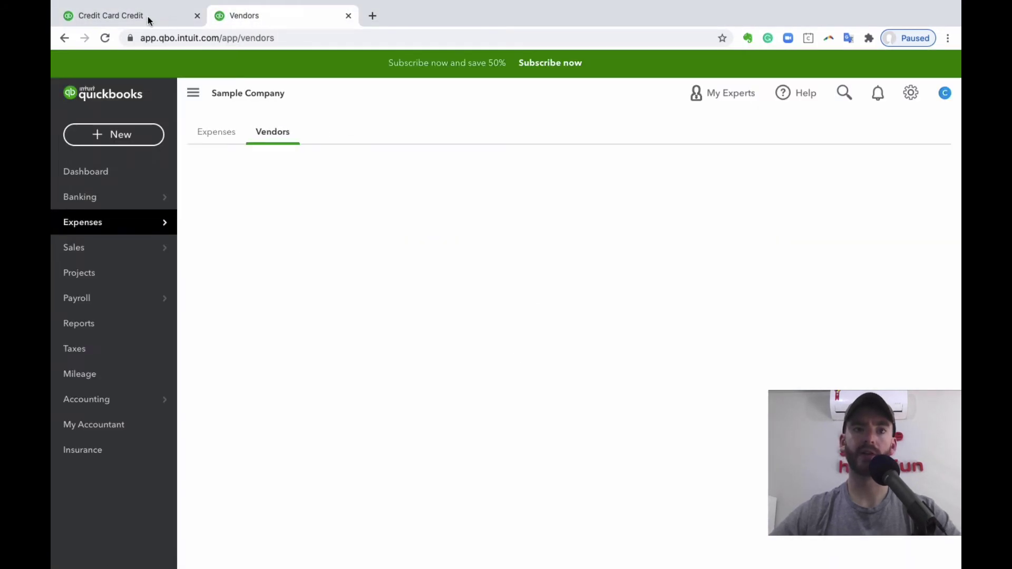
left_click(136, 15)
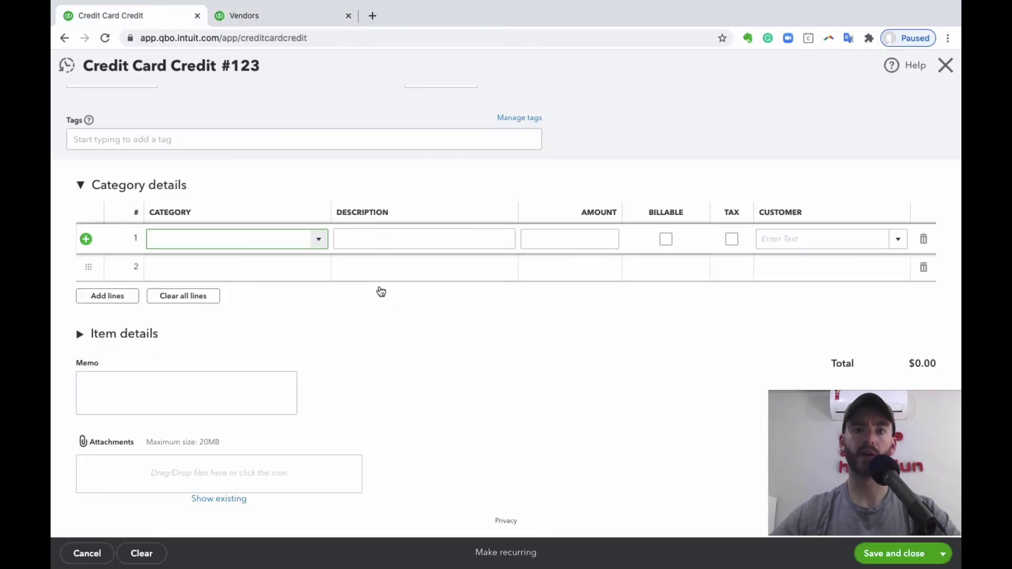
left_click(271, 16)
scroll(481, 185, "down", 1)
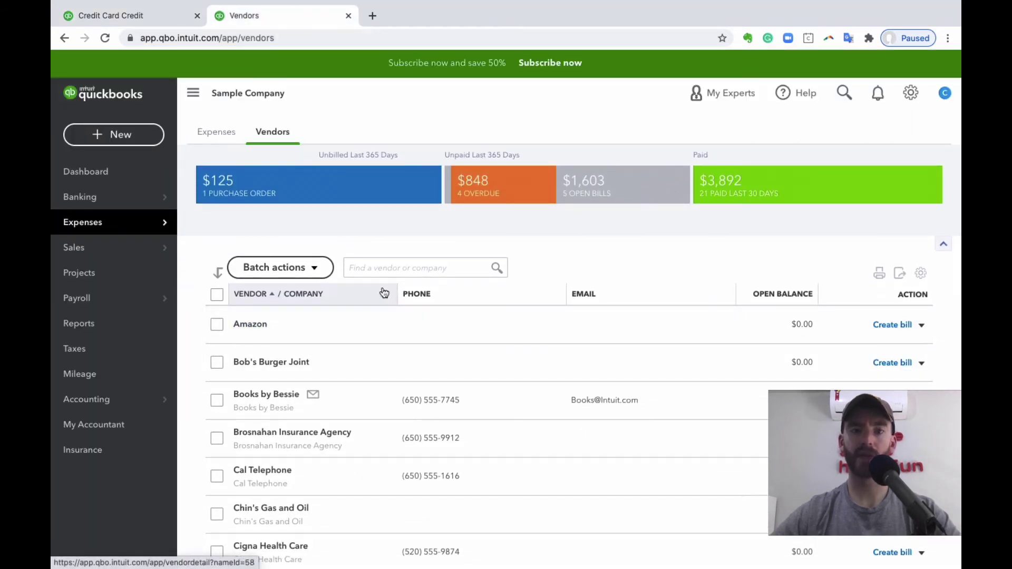
mouse_move(79, 248)
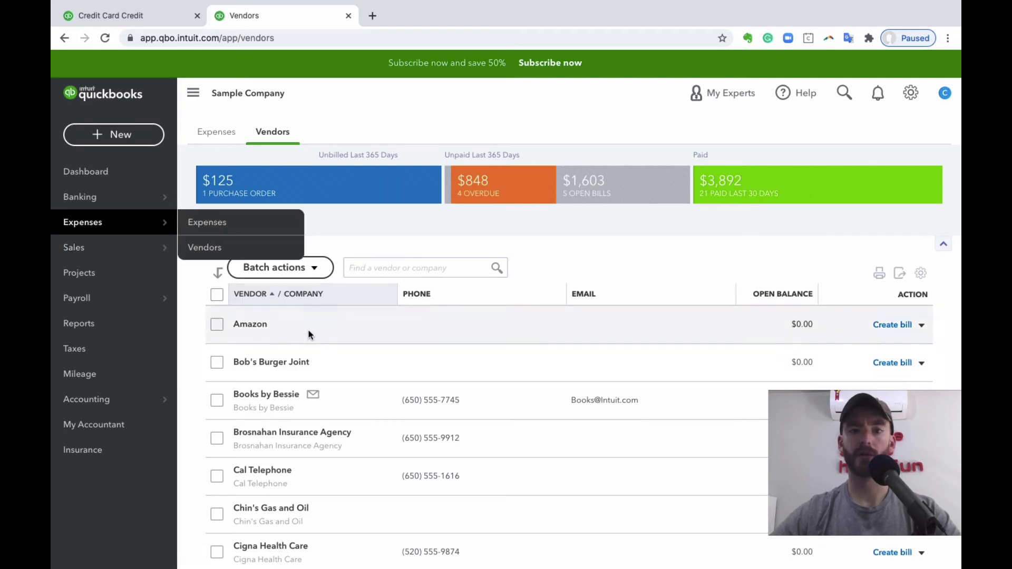
left_click(258, 325)
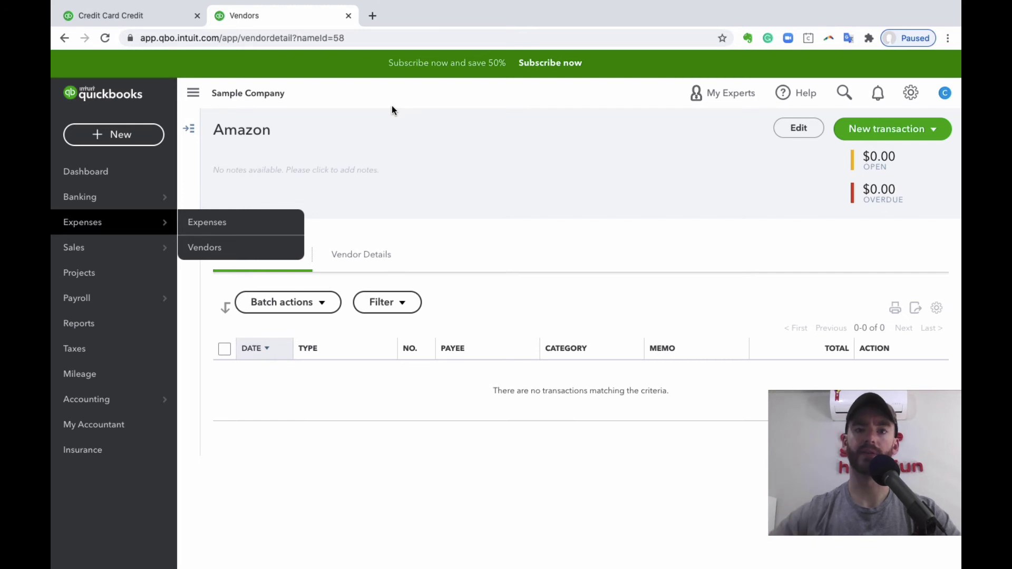
- Choose Automobile as the category on line 1 of Credit Card Credit #123
left_click(126, 17)
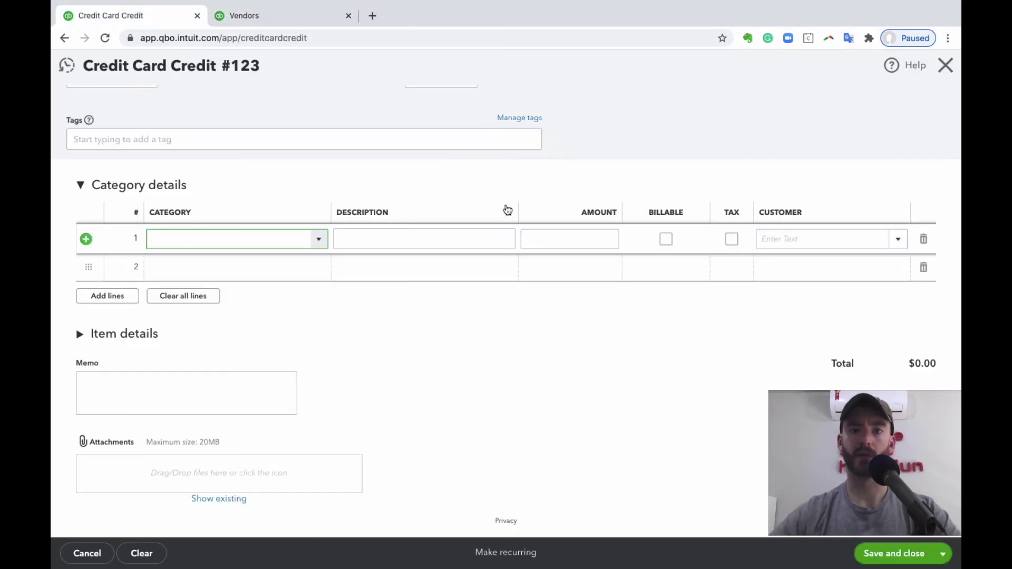
left_click(319, 241)
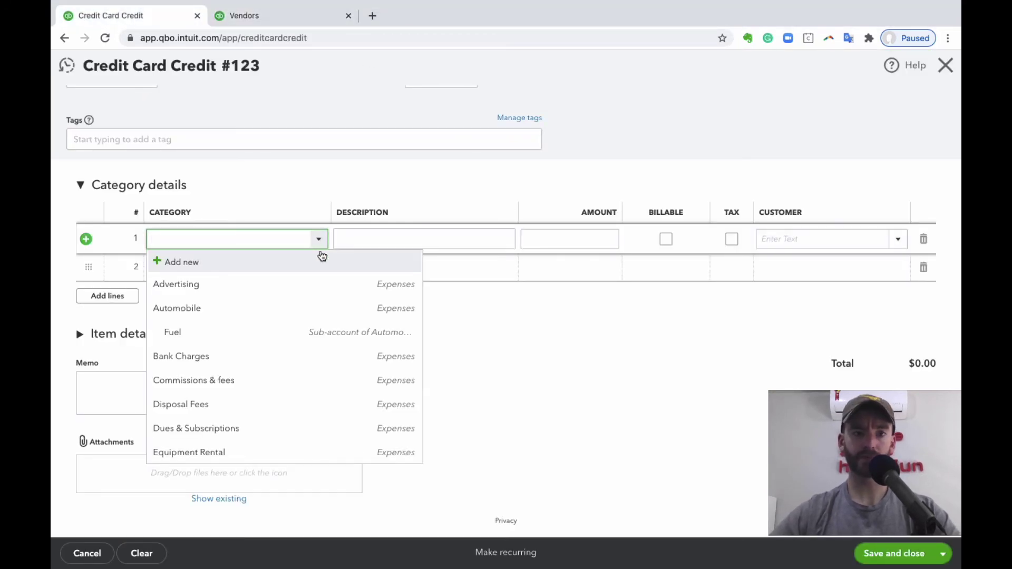
scroll(323, 285, "down", 1)
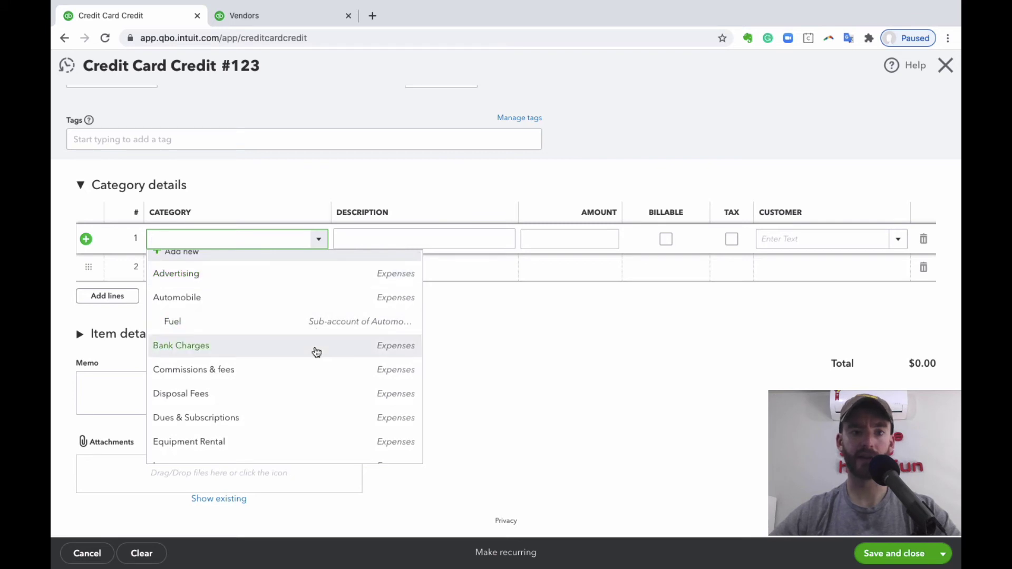
scroll(314, 351, "down", 1)
scroll(314, 353, "up", 2)
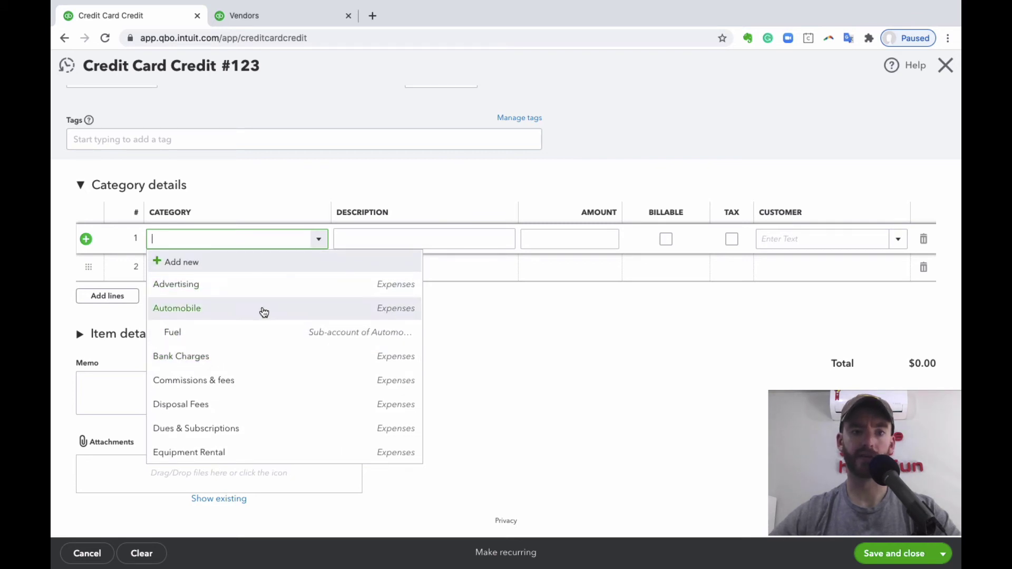
left_click(261, 310)
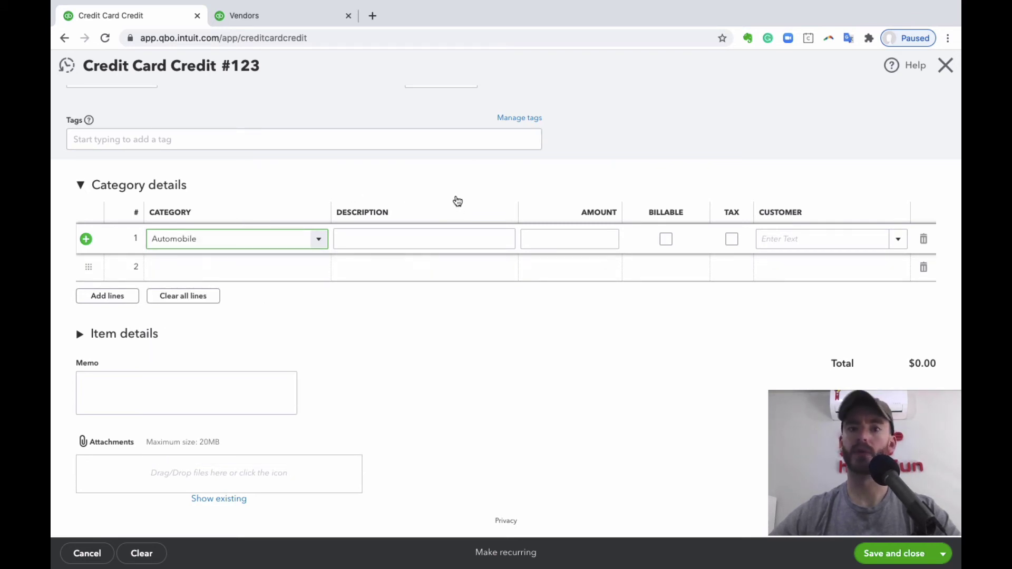
- Give line 1 description 'windshield wipers' and amount 49.99, leaving the customer blank
left_click(415, 237)
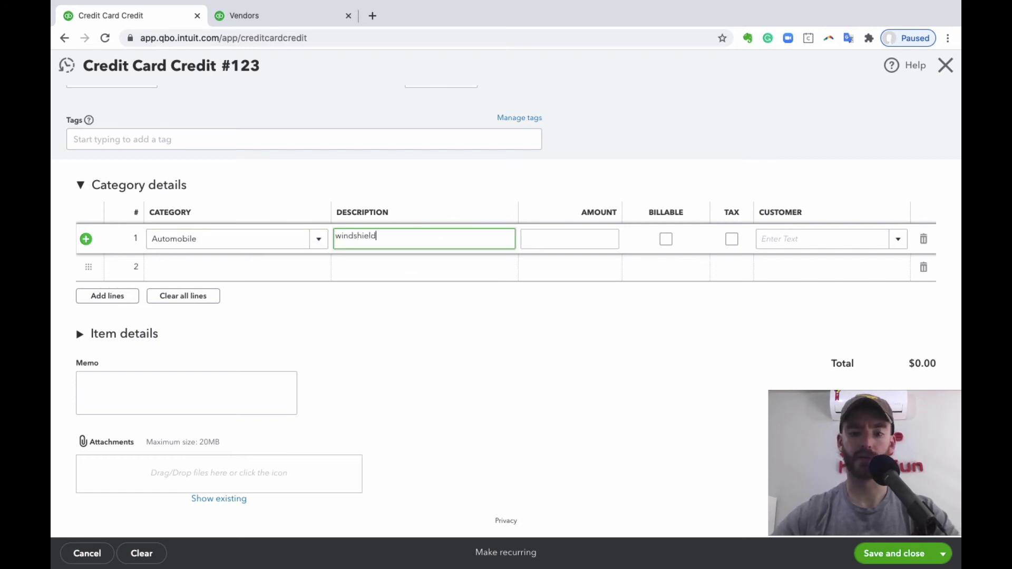
left_click(636, 144)
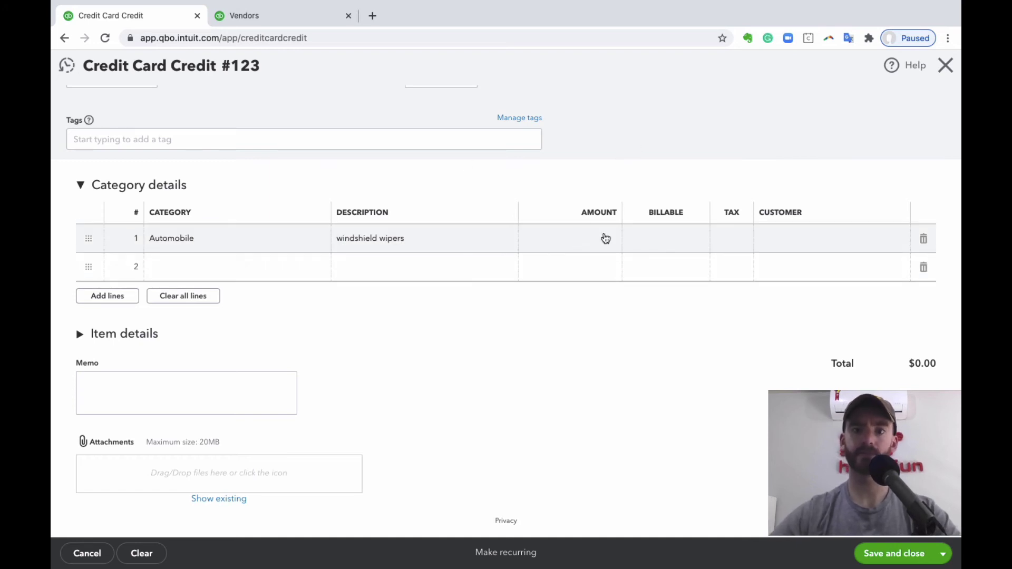
left_click(605, 238)
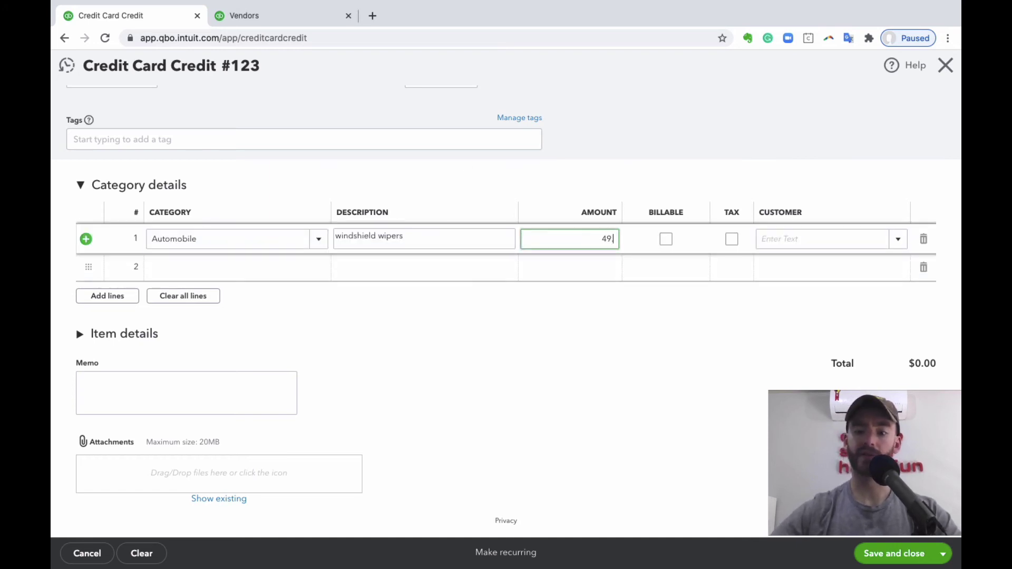
left_click(692, 140)
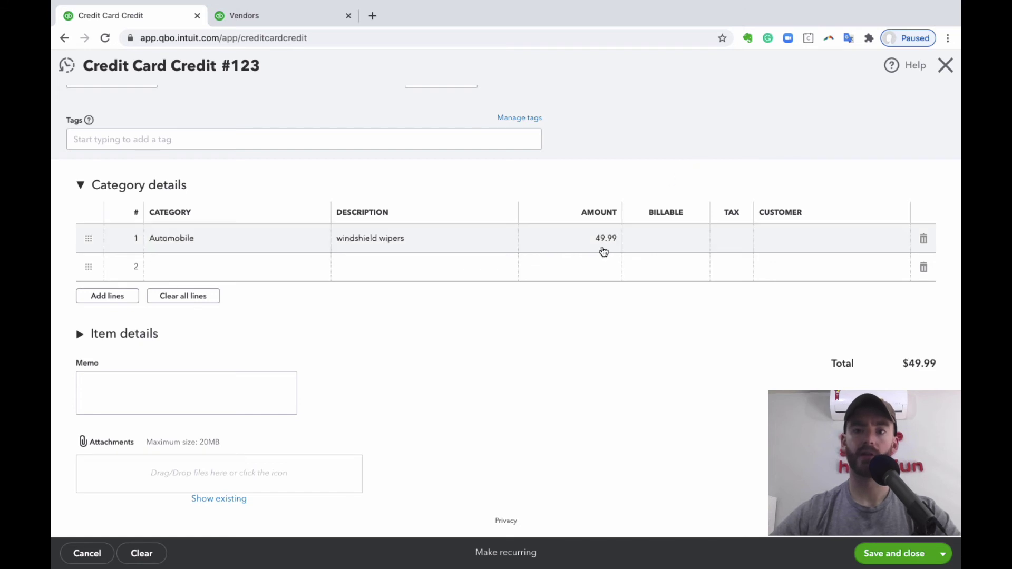
left_click(826, 237)
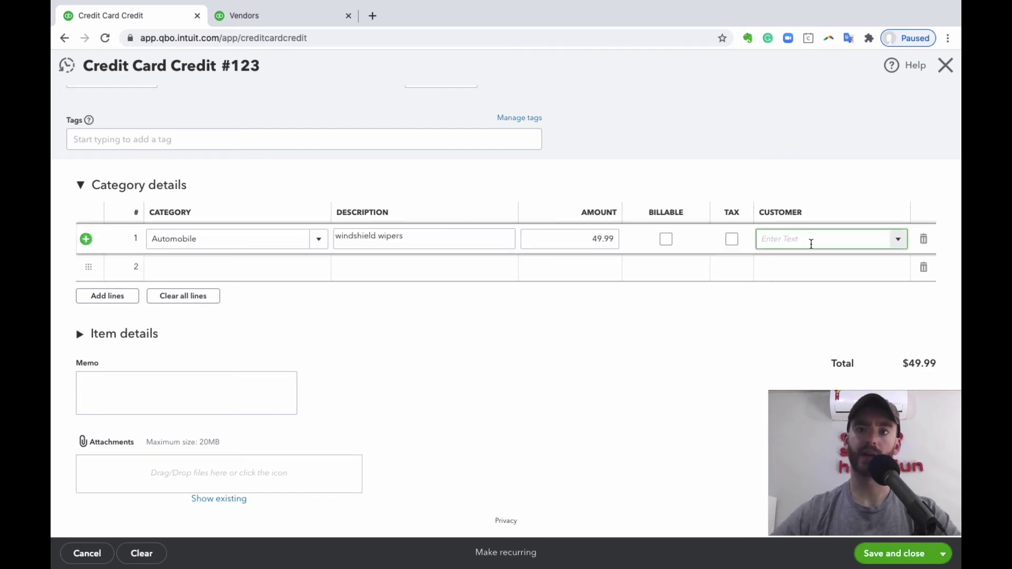
left_click(770, 140)
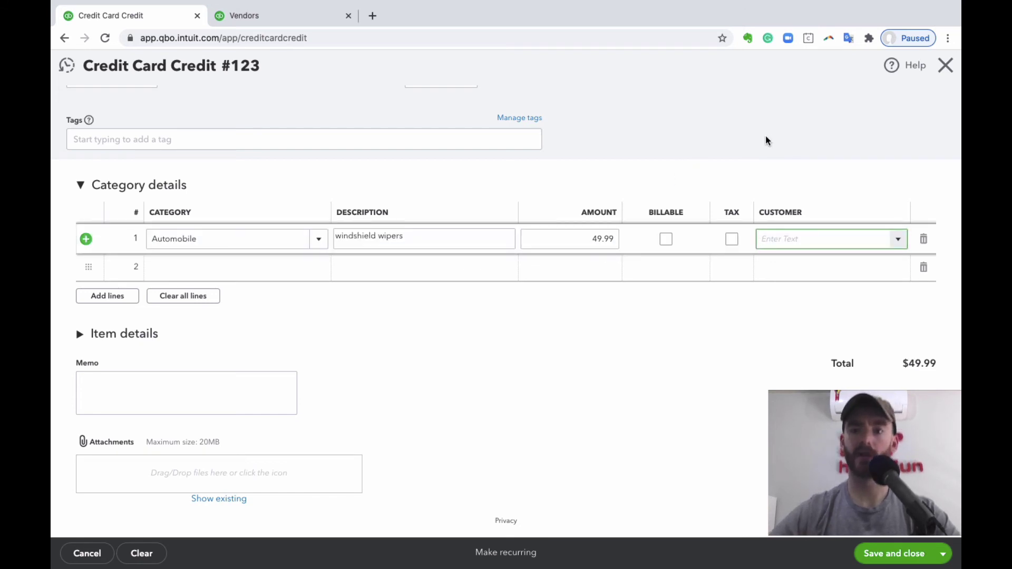
left_click(767, 141)
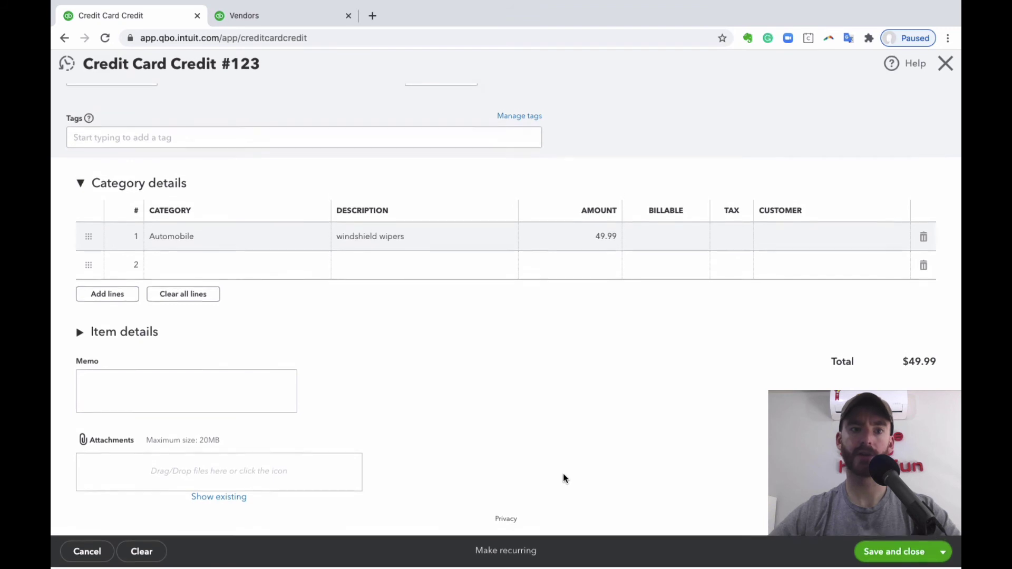
left_click(181, 377)
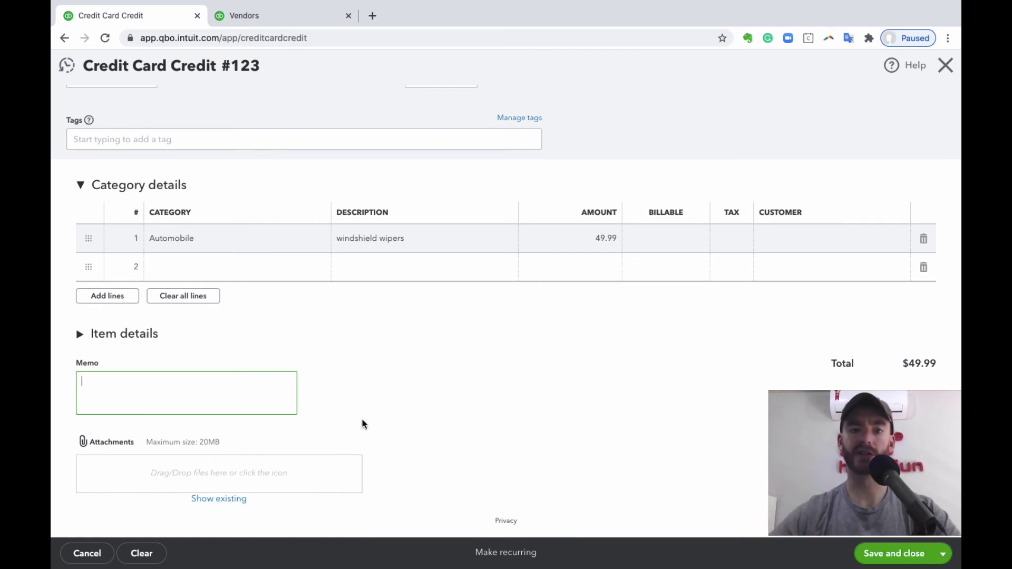
left_click(275, 17)
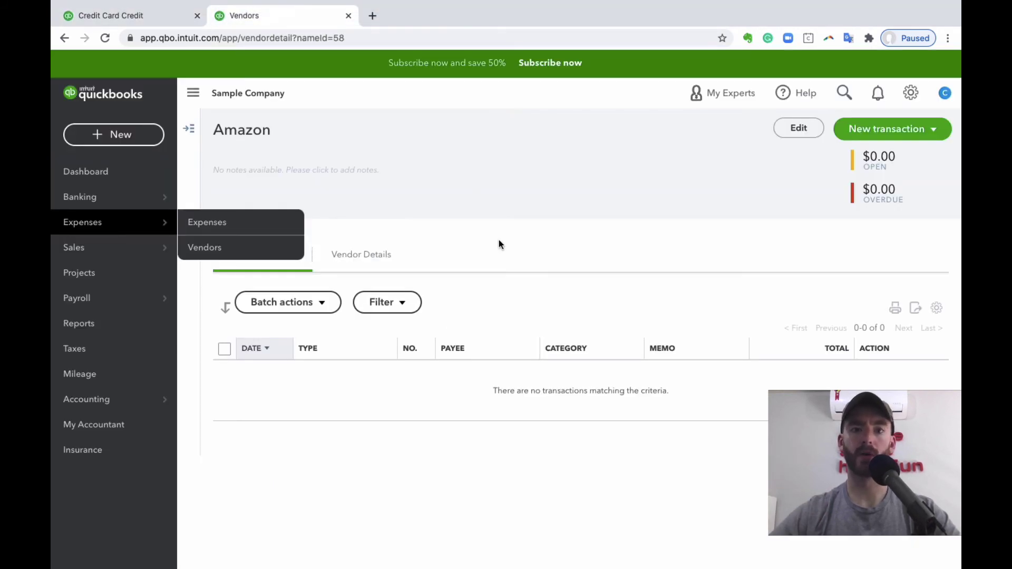
left_click(113, 303)
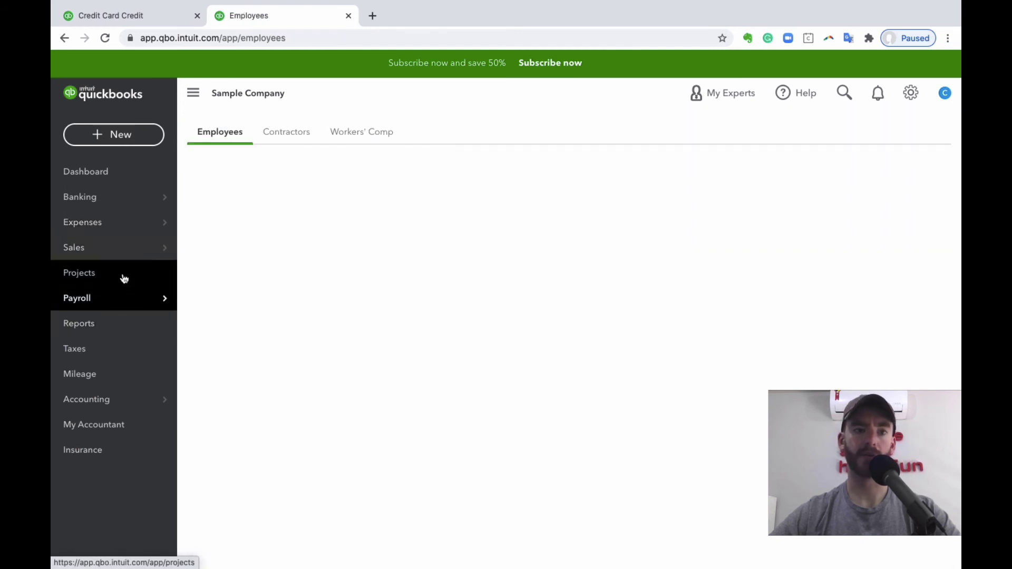
mouse_move(131, 199)
left_click(232, 245)
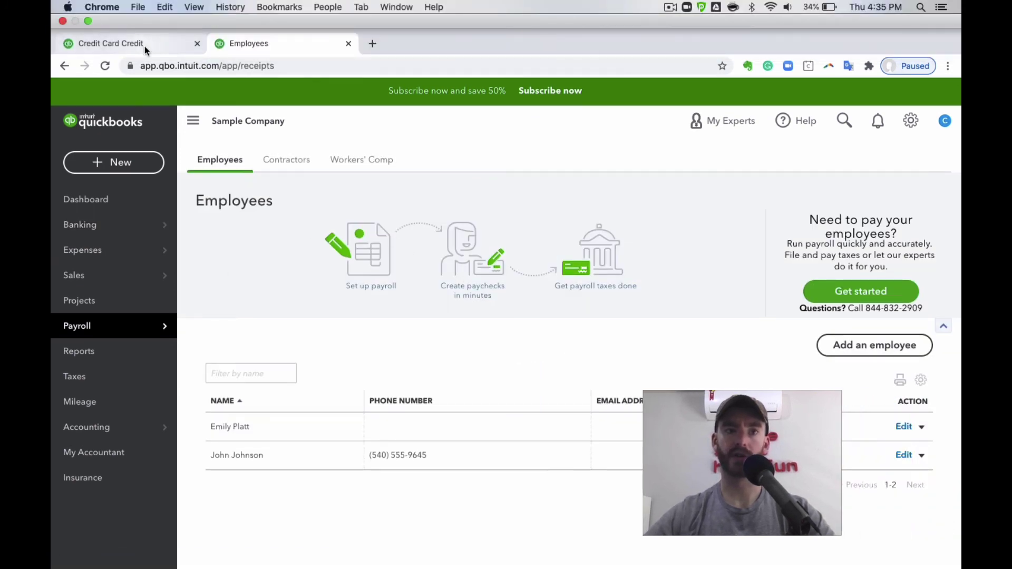
left_click(111, 15)
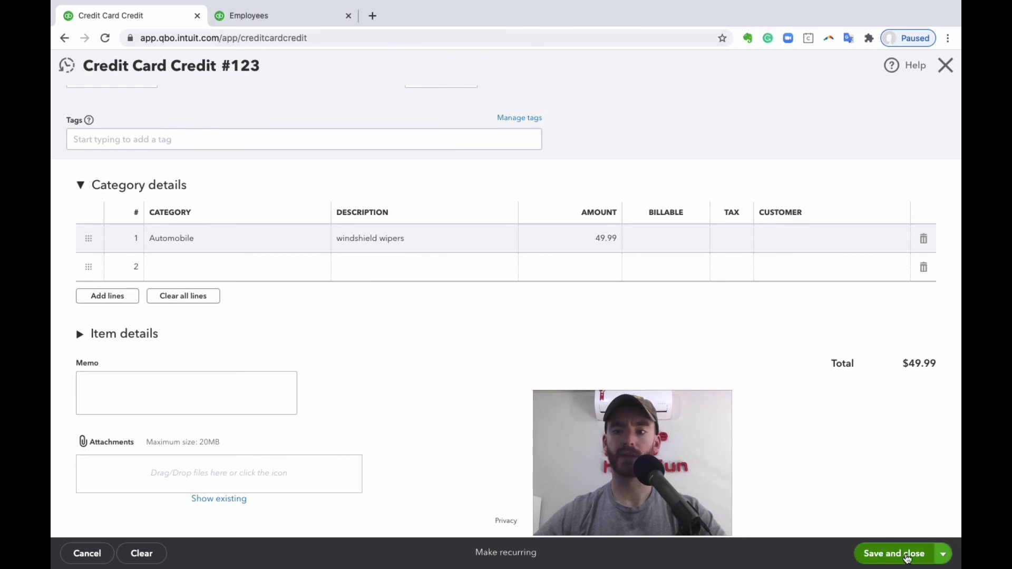
- Save and close Credit Card Credit #123, then view the Banking Receipts page
left_click(907, 557)
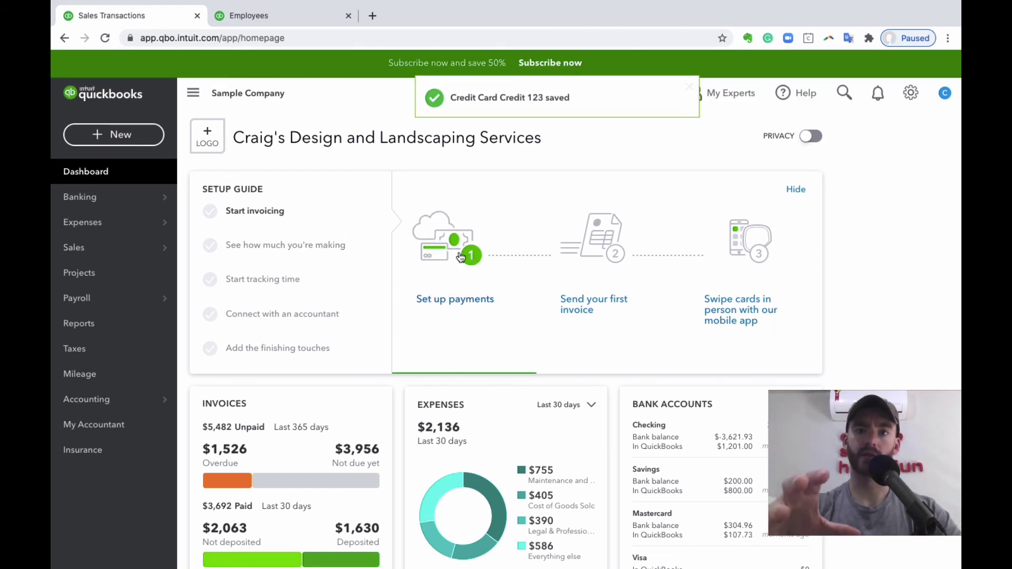
left_click(281, 16)
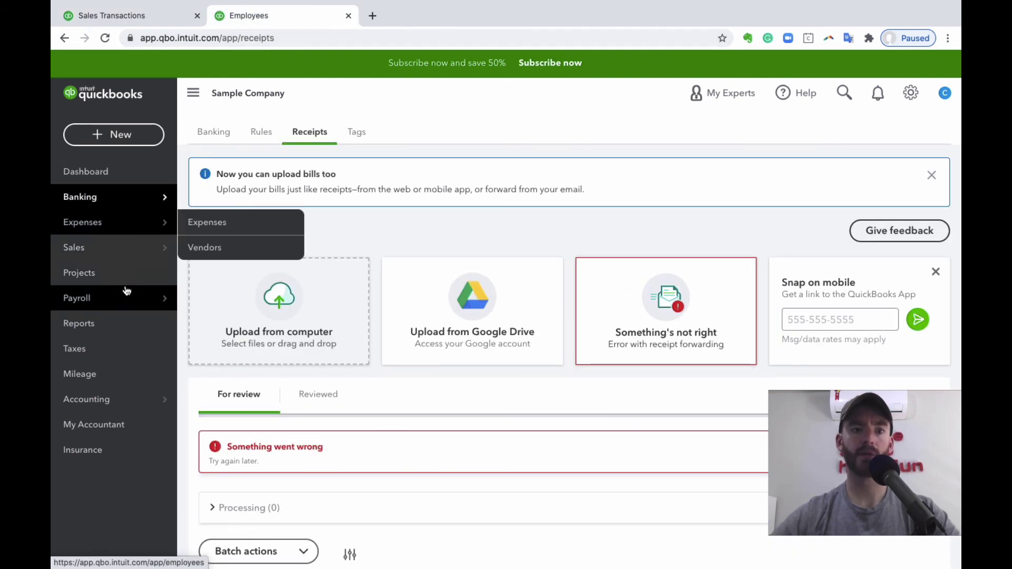
mouse_move(151, 197)
left_click(229, 195)
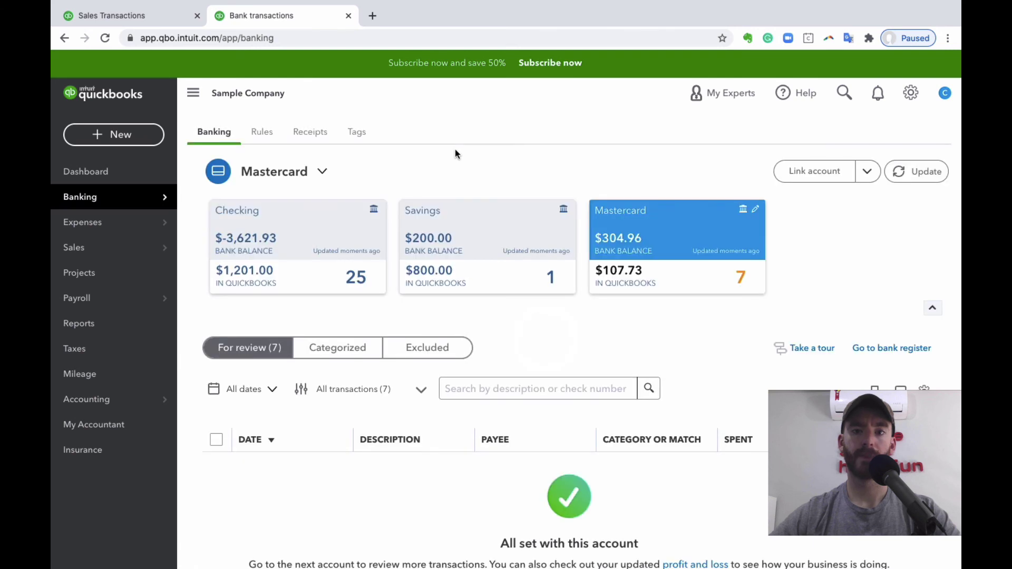
scroll(688, 264, "down", 3)
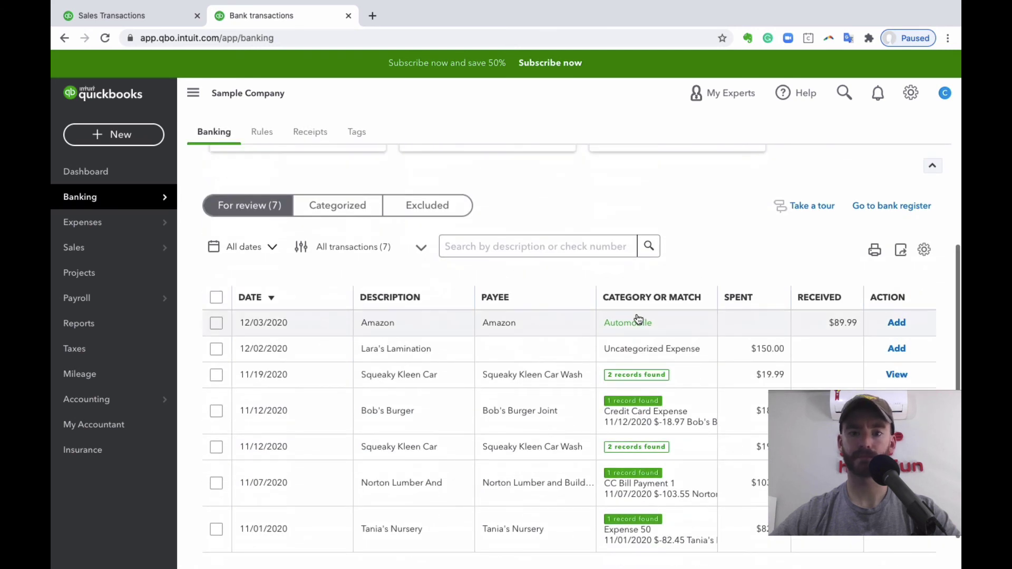
left_click(638, 319)
scroll(594, 261, "down", 2)
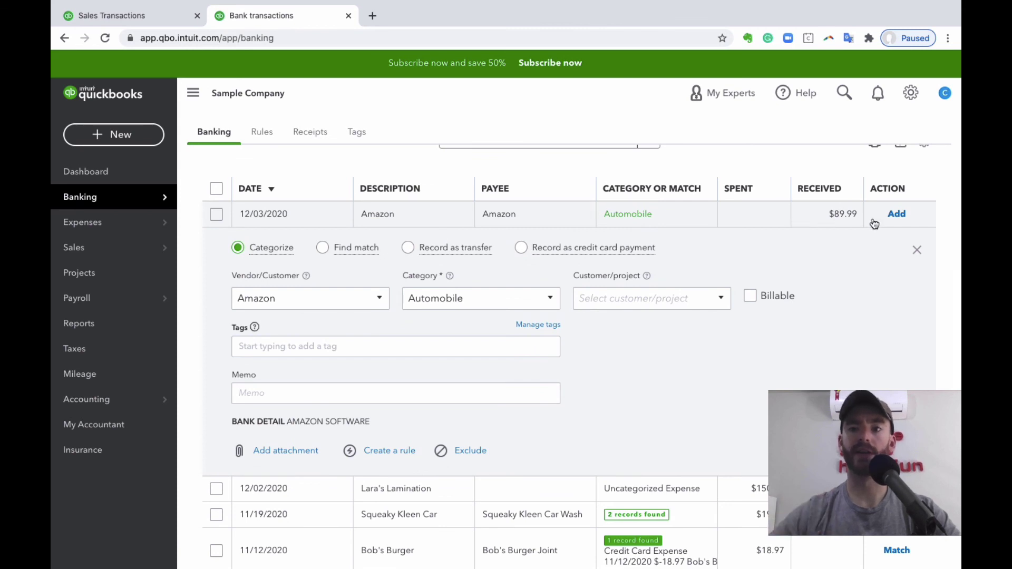
scroll(733, 243, "up", 5)
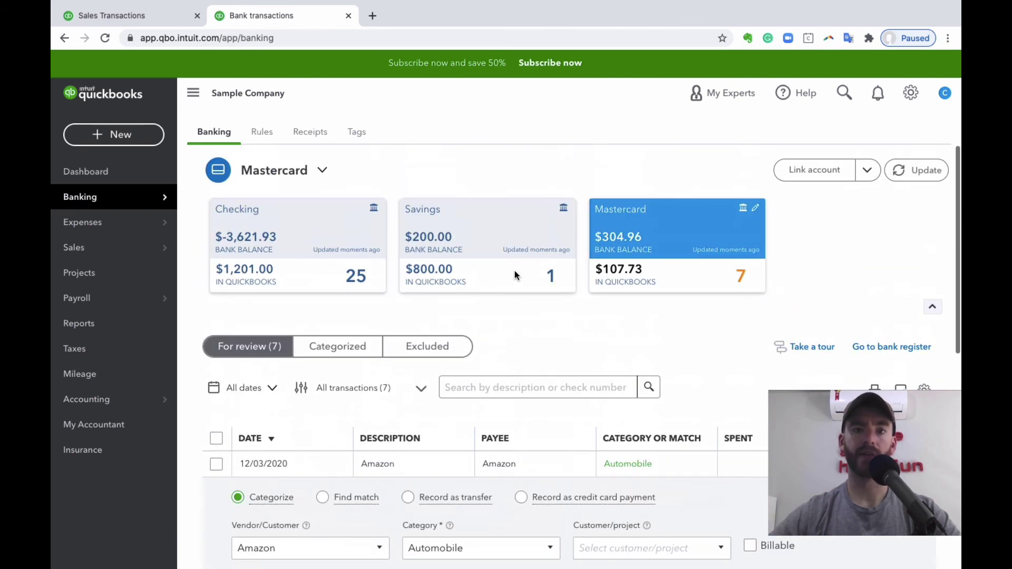
mouse_move(149, 204)
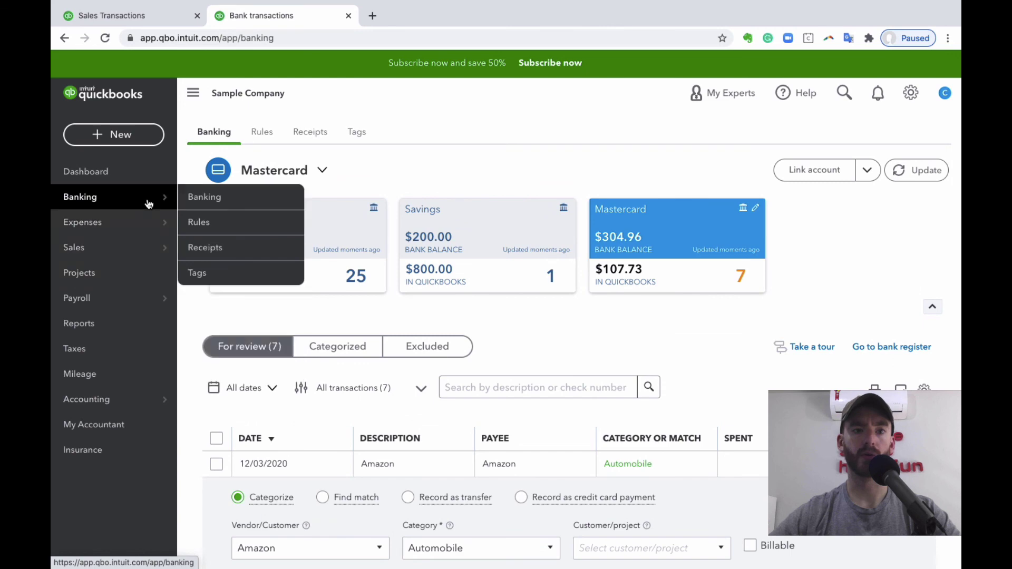
left_click(305, 131)
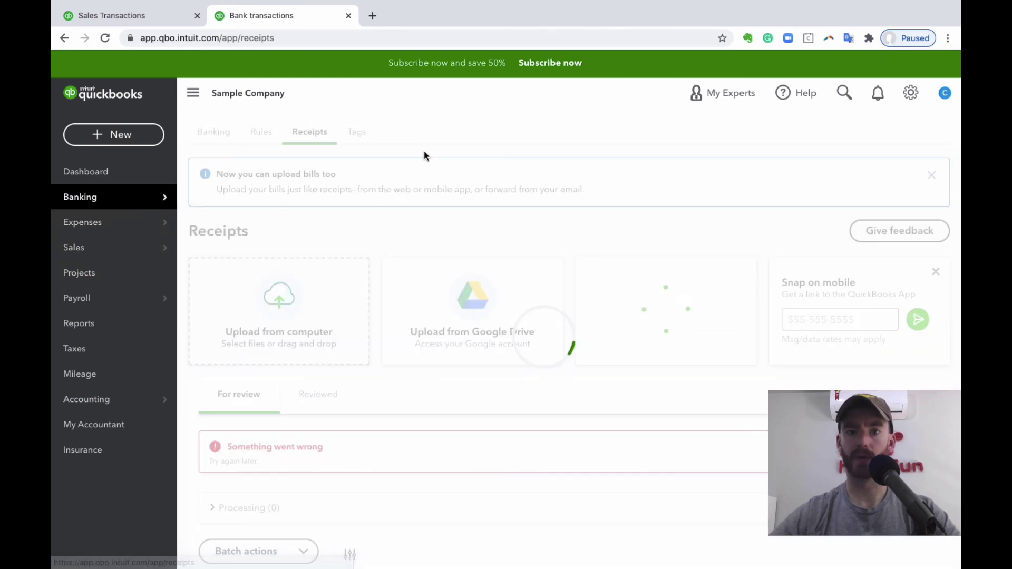
scroll(482, 211, "down", 4)
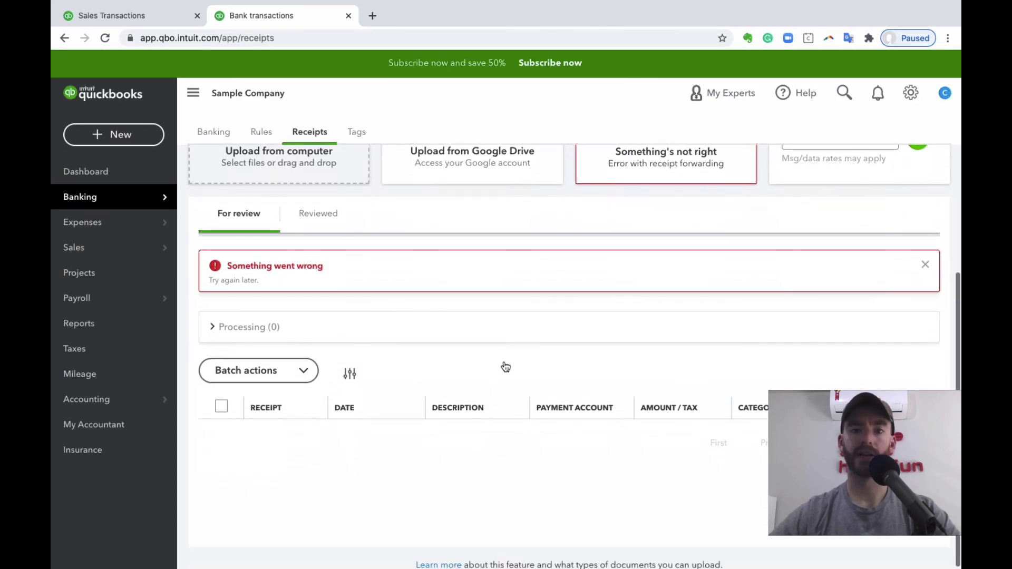
scroll(537, 373, "up", 4)
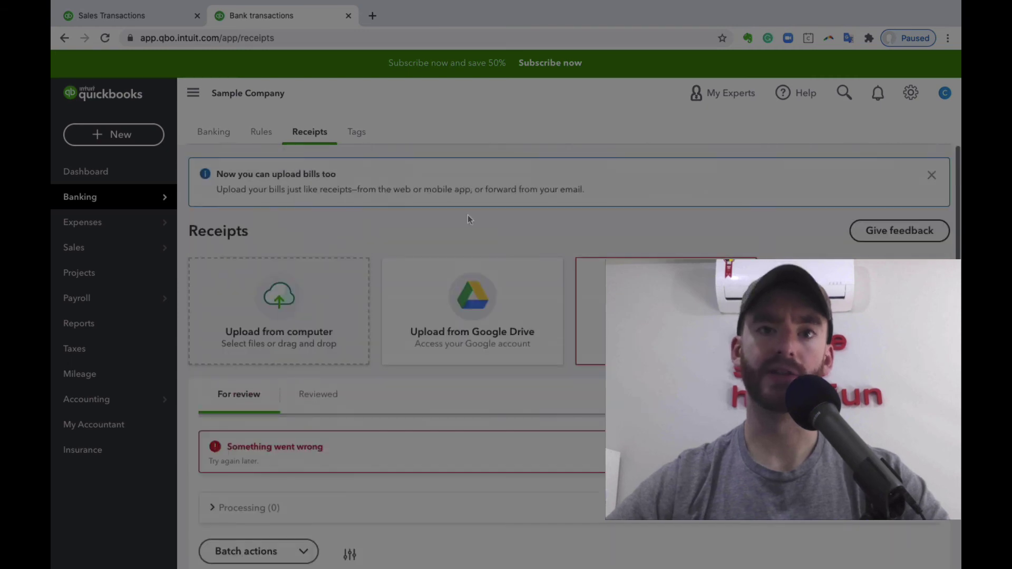